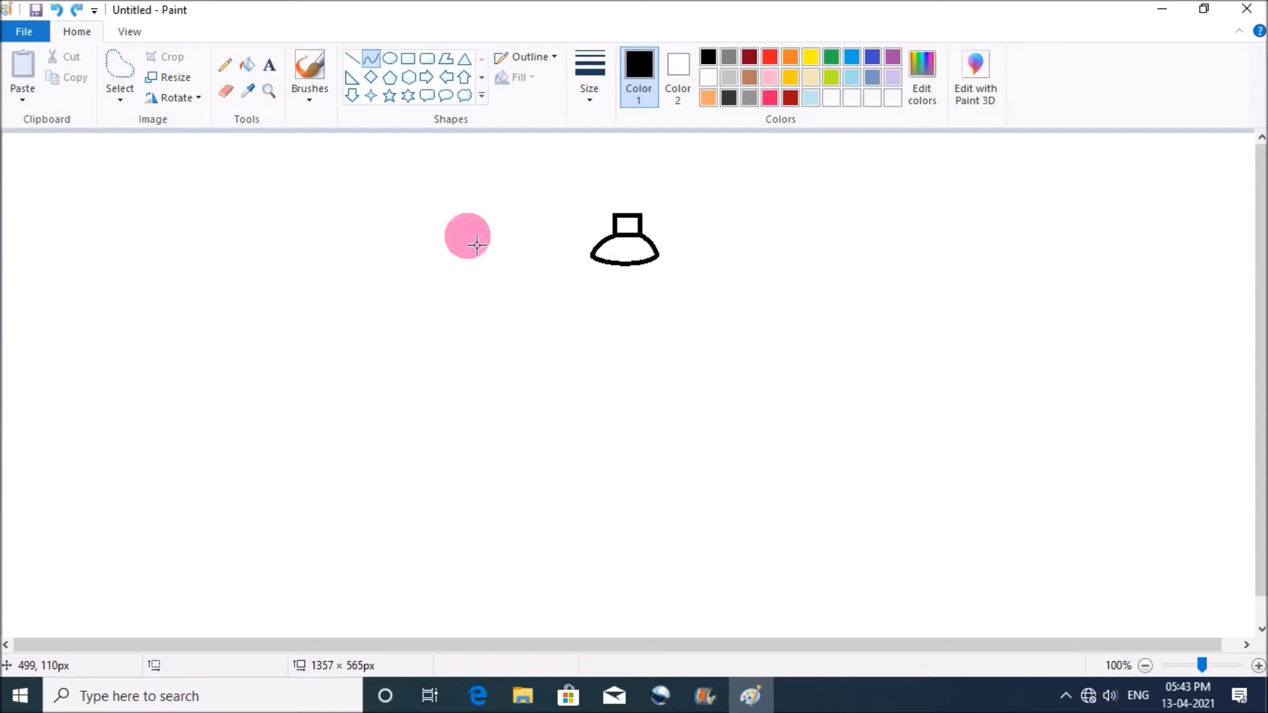
Draw the front outline of the helicopter cabin as curves sweeping from the hub base down towards the nose.
left_click_drag(592, 258, 503, 325)
left_click(538, 275)
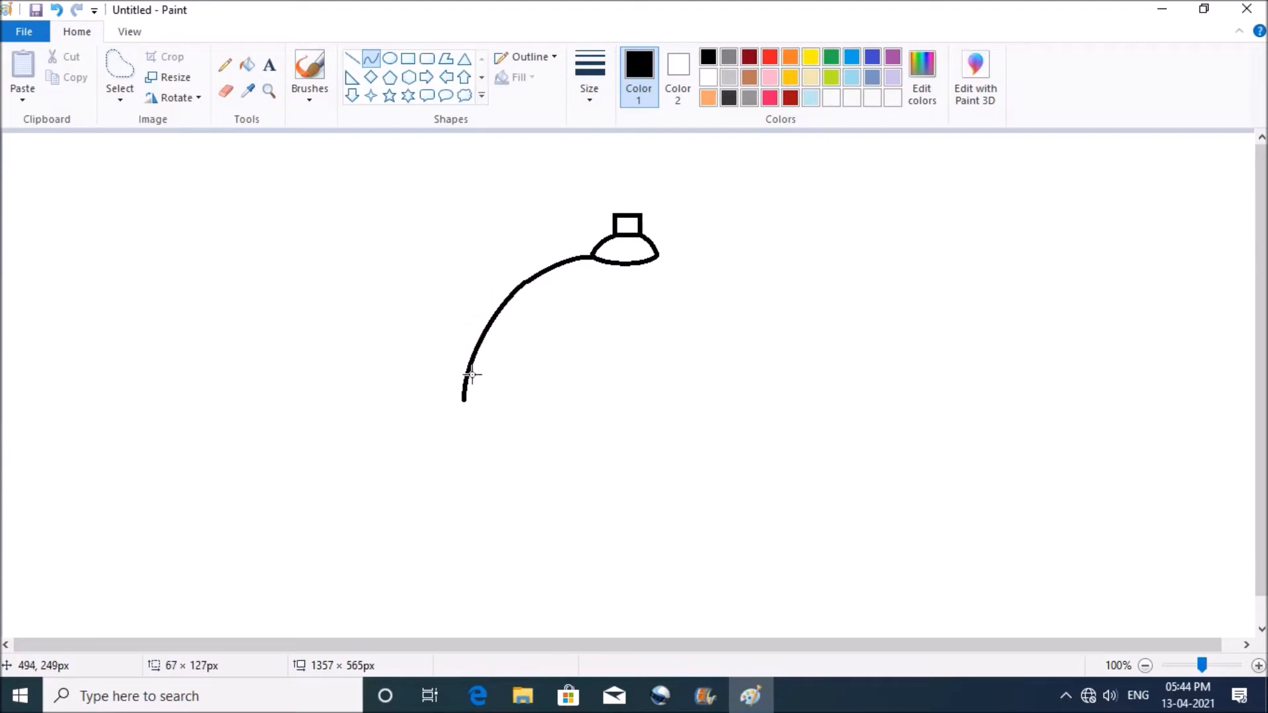
right_click(360, 284)
left_click_drag(533, 283, 436, 396)
left_click(433, 395)
left_click(380, 438)
mouse_move(419, 439)
left_mouse_down()
mouse_move(461, 473)
mouse_move(419, 444)
mouse_move(457, 489)
mouse_move(271, 368)
mouse_move(419, 447)
left_mouse_up()
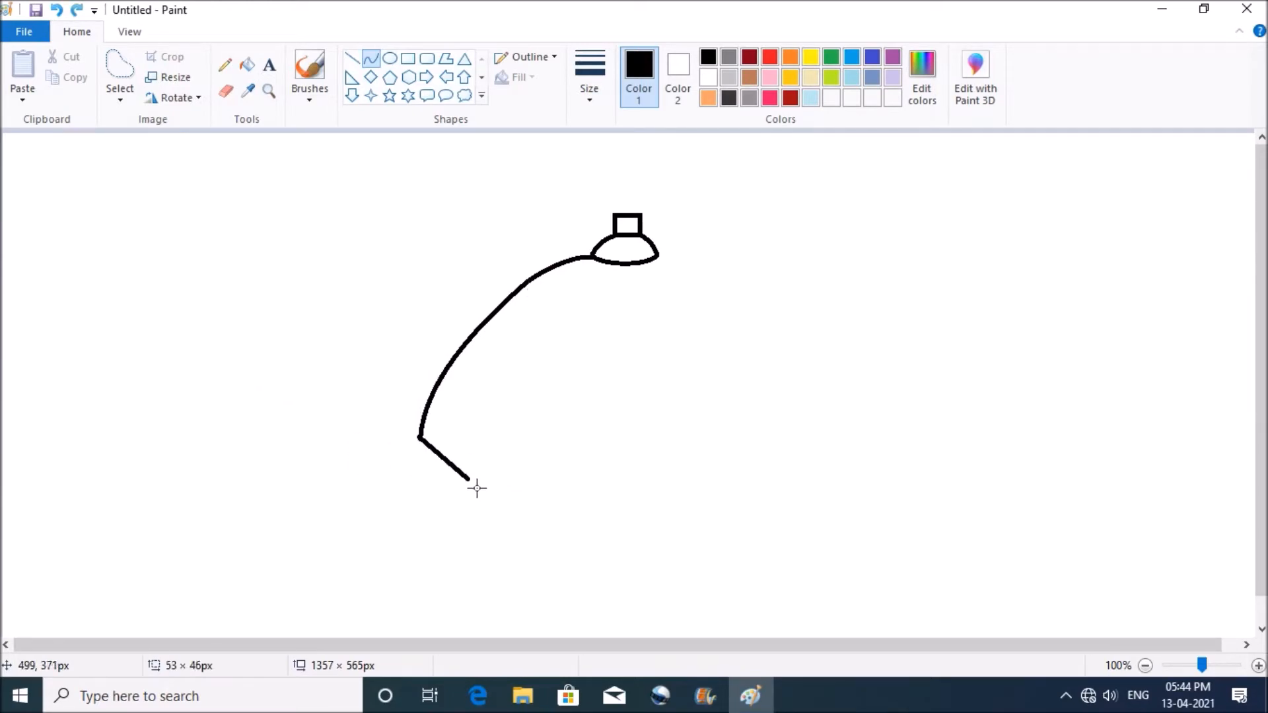
left_click(340, 513)
mouse_move(469, 479)
left_mouse_down()
mouse_move(626, 457)
mouse_move(625, 442)
left_mouse_up()
key("ctrl+z")
key("ctrl+z")
Round the nose at the end of the front outline and draw the curved rear outline down from the hub base.
left_click_drag(419, 438, 444, 491)
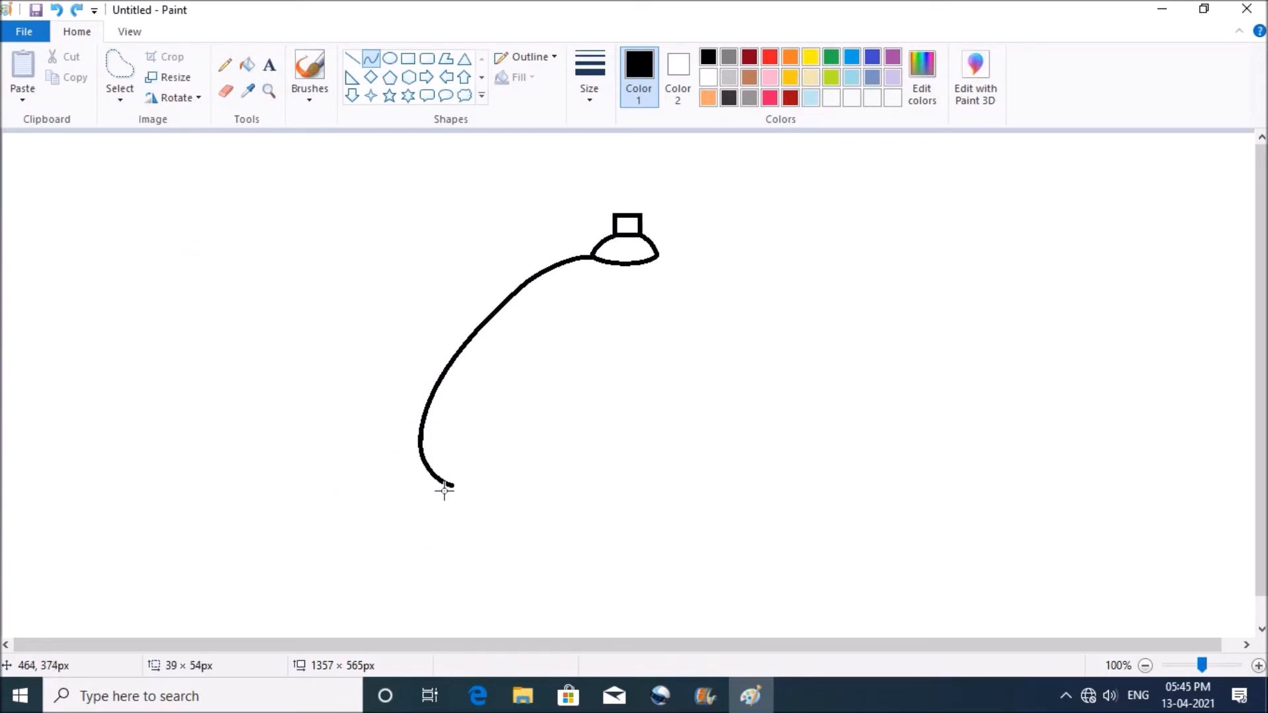
left_click(307, 416)
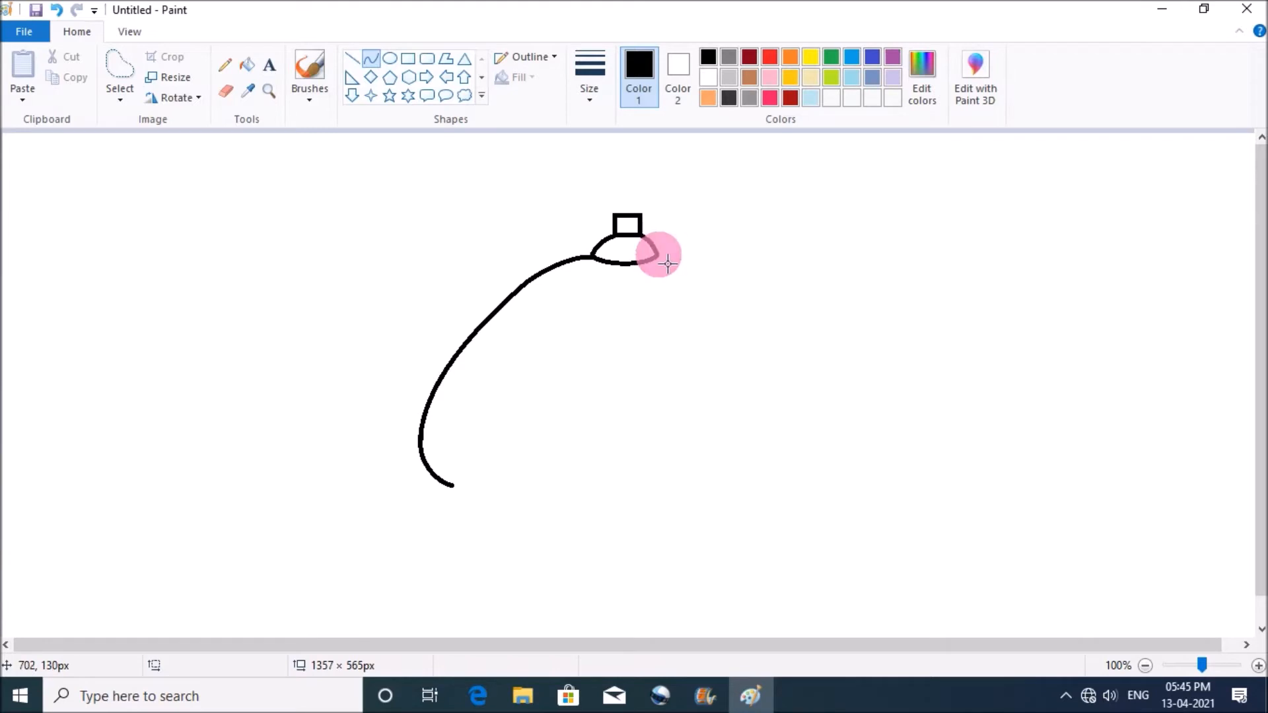
mouse_move(661, 258)
left_mouse_down()
mouse_move(760, 276)
mouse_move(714, 260)
mouse_move(751, 277)
mouse_move(835, 416)
mouse_move(793, 459)
mouse_move(779, 430)
left_mouse_up()
left_click(892, 274)
left_click_drag(773, 295, 825, 399)
Draw a shallow curve along the front underside of the cabin, running back from the nose.
left_click(617, 495)
left_click_drag(449, 488, 569, 502)
mouse_move(453, 486)
left_mouse_down()
mouse_move(580, 478)
mouse_move(559, 498)
mouse_move(591, 458)
mouse_move(648, 497)
mouse_move(581, 478)
mouse_move(617, 498)
left_mouse_up()
left_click(493, 496)
left_click(674, 490)
Outline the front skid strut with a rounded top and two curved legs at the end of the underside curve.
left_click(592, 460)
left_click(612, 399)
key("ctrl+z")
left_click(623, 468)
left_click(630, 470)
left_click(643, 407)
left_click(589, 525)
left_click(610, 496)
left_click(705, 529)
left_click(636, 481)
left_click_drag(724, 450, 779, 430)
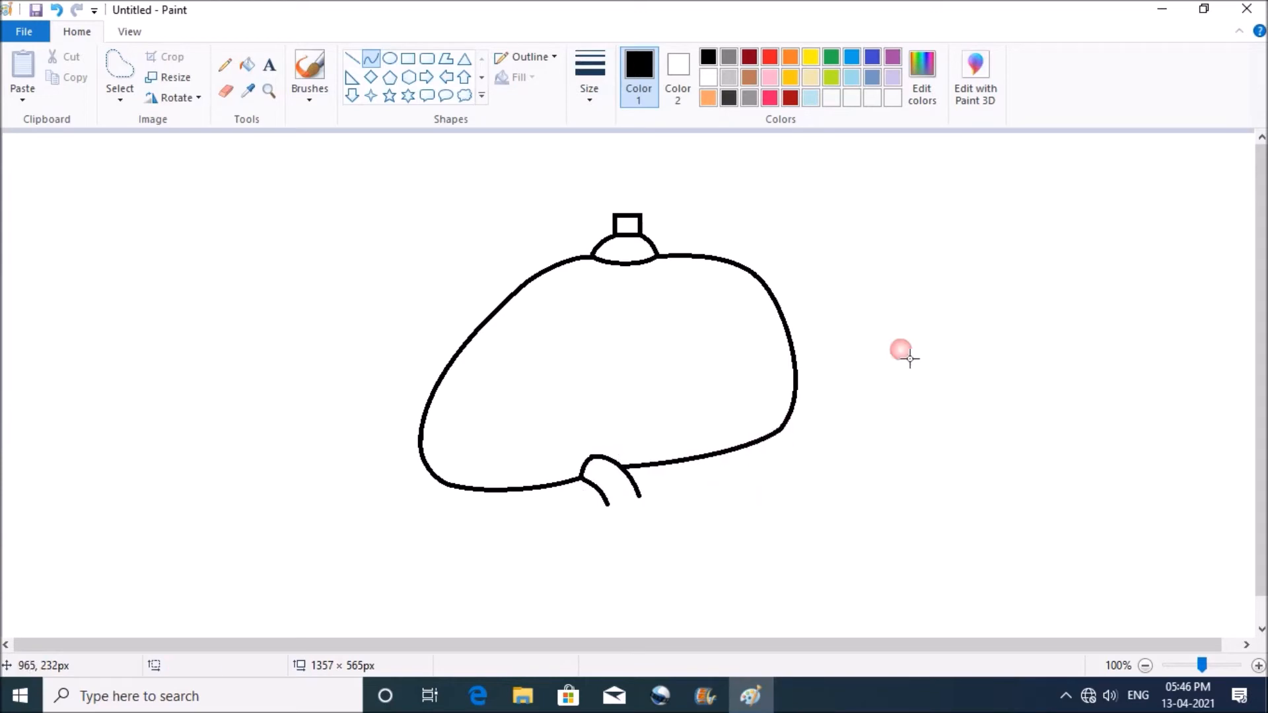
left_click(443, 442)
key("ctrl+z")
Erase the lower tip of the cabin's rear outline.
left_click(620, 465)
left_click(225, 91)
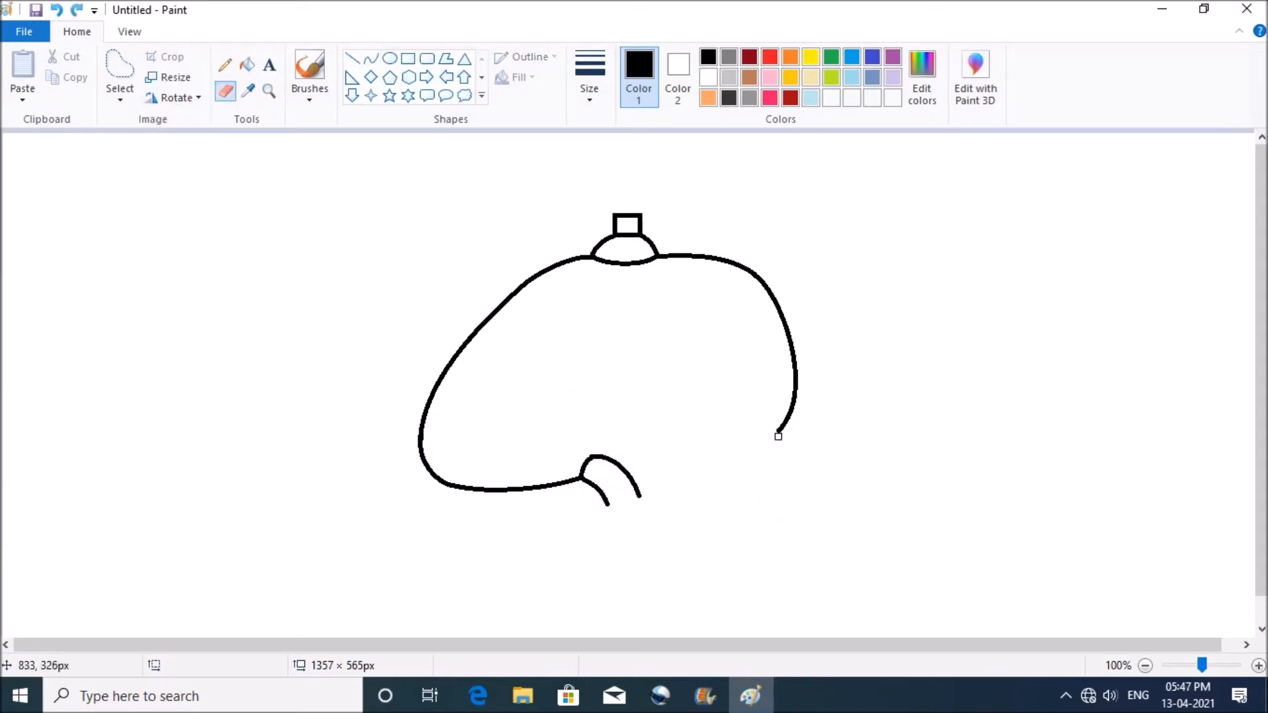
left_click(375, 60)
mouse_move(618, 461)
left_mouse_down()
mouse_move(765, 444)
mouse_move(793, 415)
left_mouse_up()
left_click_drag(697, 456, 756, 450)
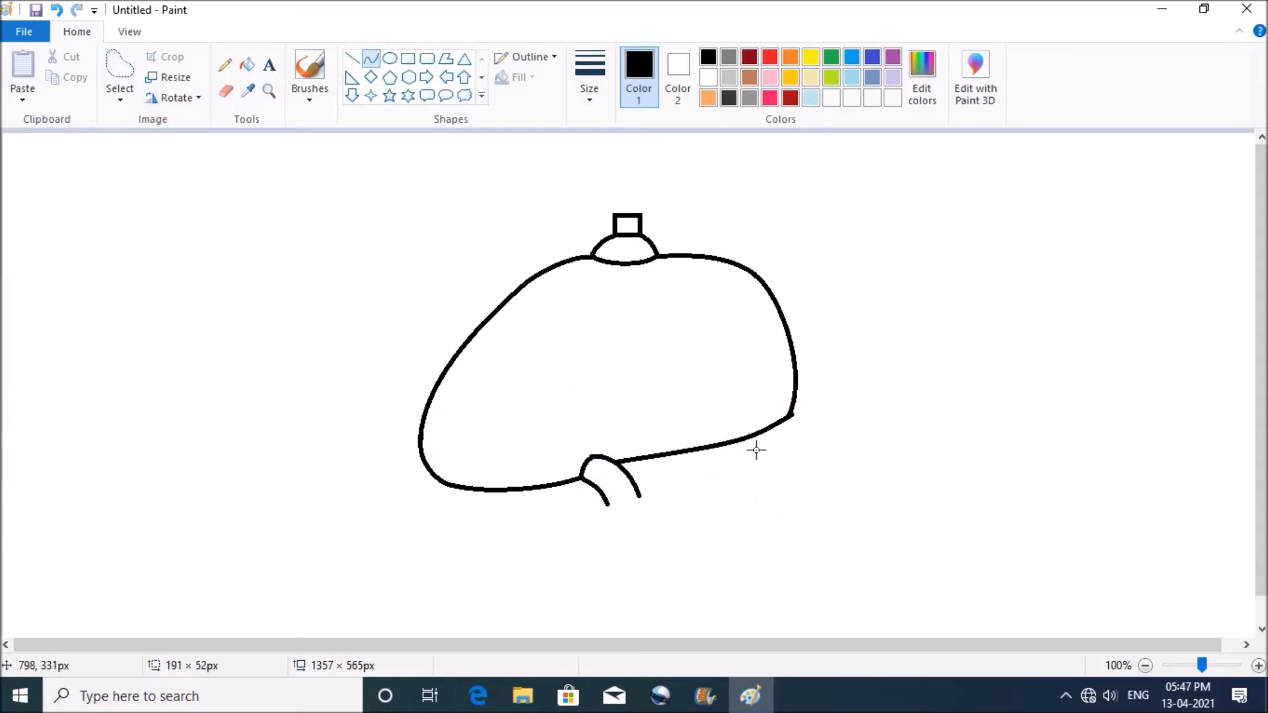
left_click_drag(720, 407, 704, 396)
key("ctrl+z")
Close the cabin's underside from the front strut to the rear outline and outline the rear skid strut across it.
left_click_drag(616, 460, 790, 436)
left_click_drag(417, 399, 752, 412)
left_click(665, 379)
key("ctrl+z")
left_click(767, 419)
left_click_drag(800, 447, 775, 466)
left_click(781, 430)
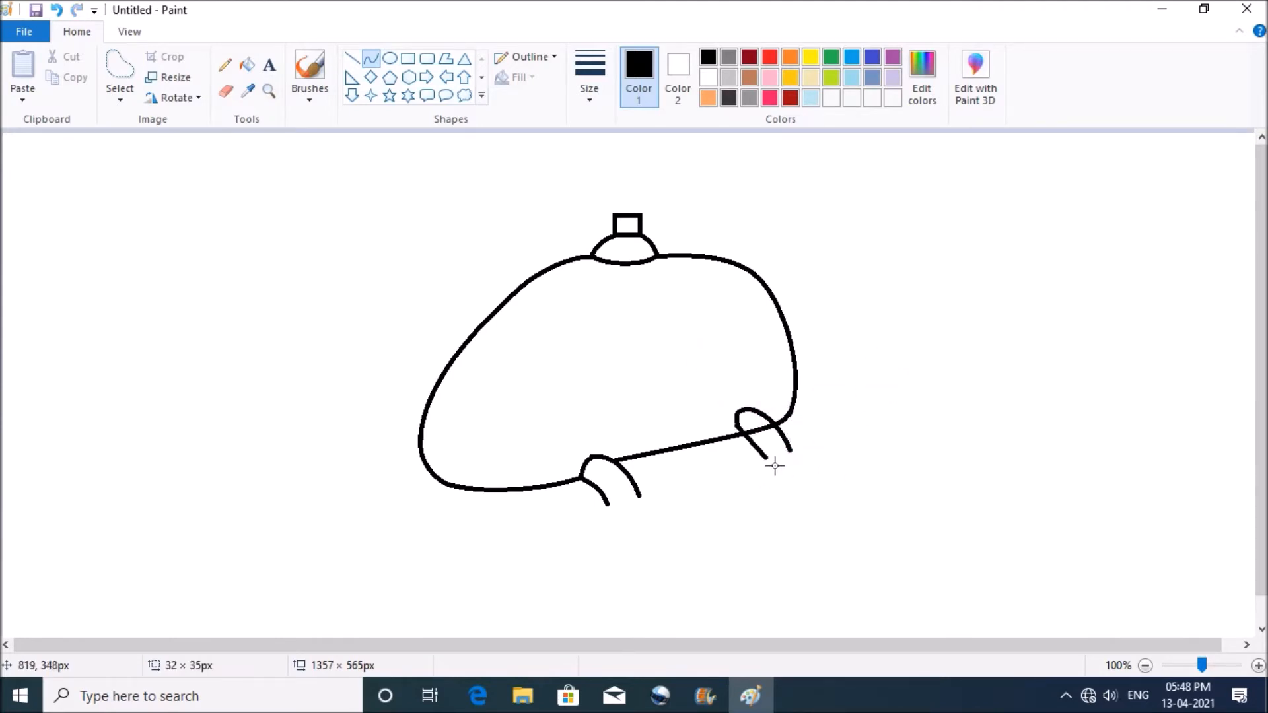
Draw the near skid's upper edge between the two struts and extend it forward and rearward beyond them.
left_click_drag(641, 496, 761, 460)
left_click(671, 480)
left_click(707, 466)
left_click_drag(609, 504, 545, 551)
left_click(567, 532)
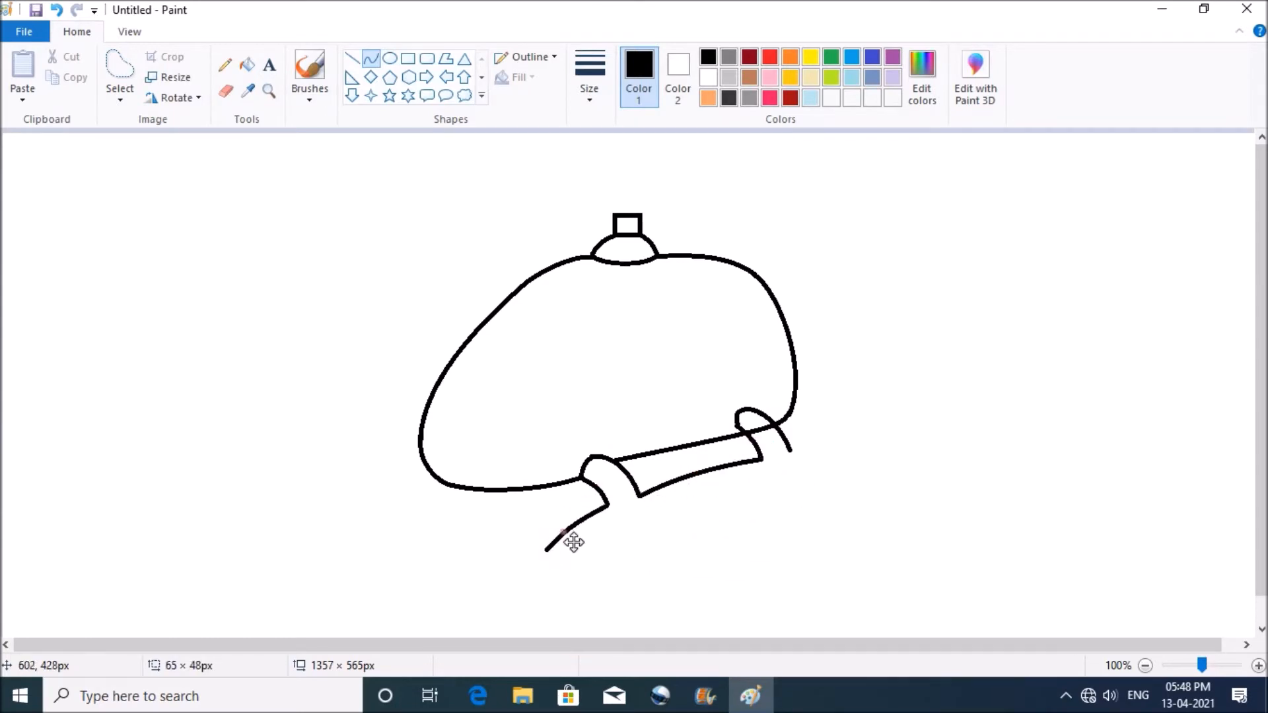
left_click(466, 497)
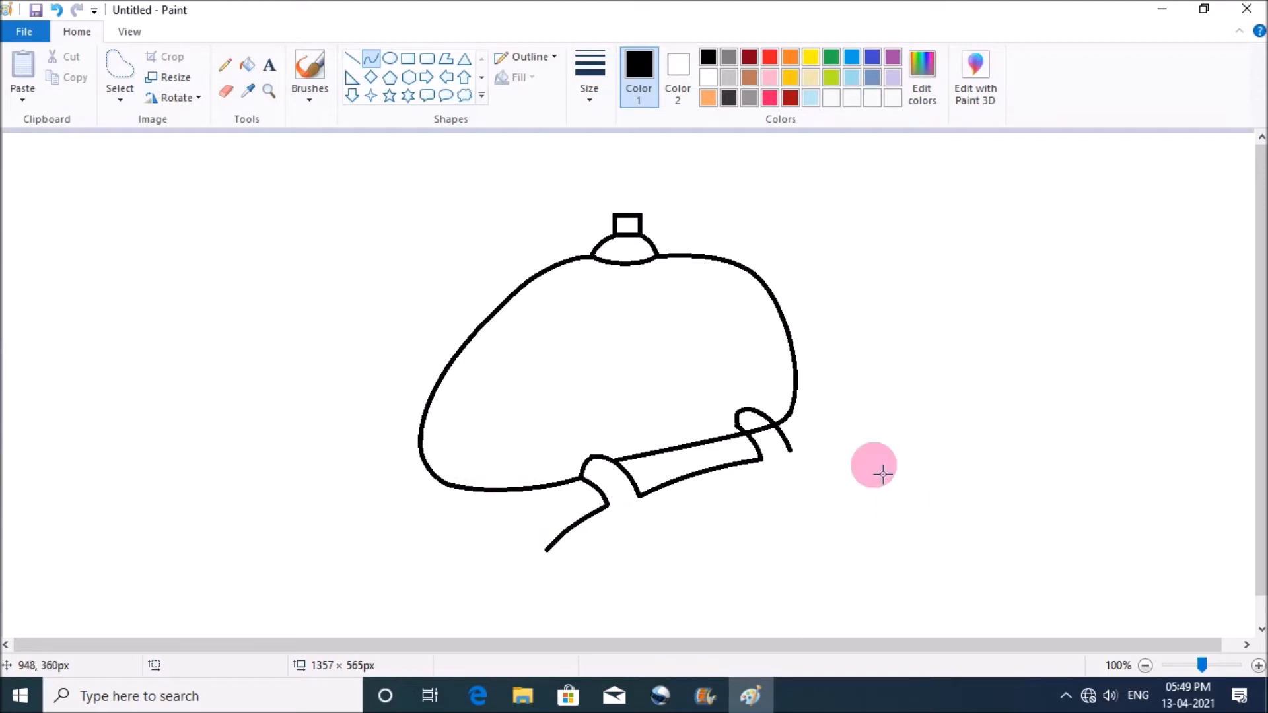
left_click_drag(791, 450, 839, 441)
Complete the near skid's outline with rounded ends and a long curved lower edge.
left_click_drag(546, 550, 577, 573)
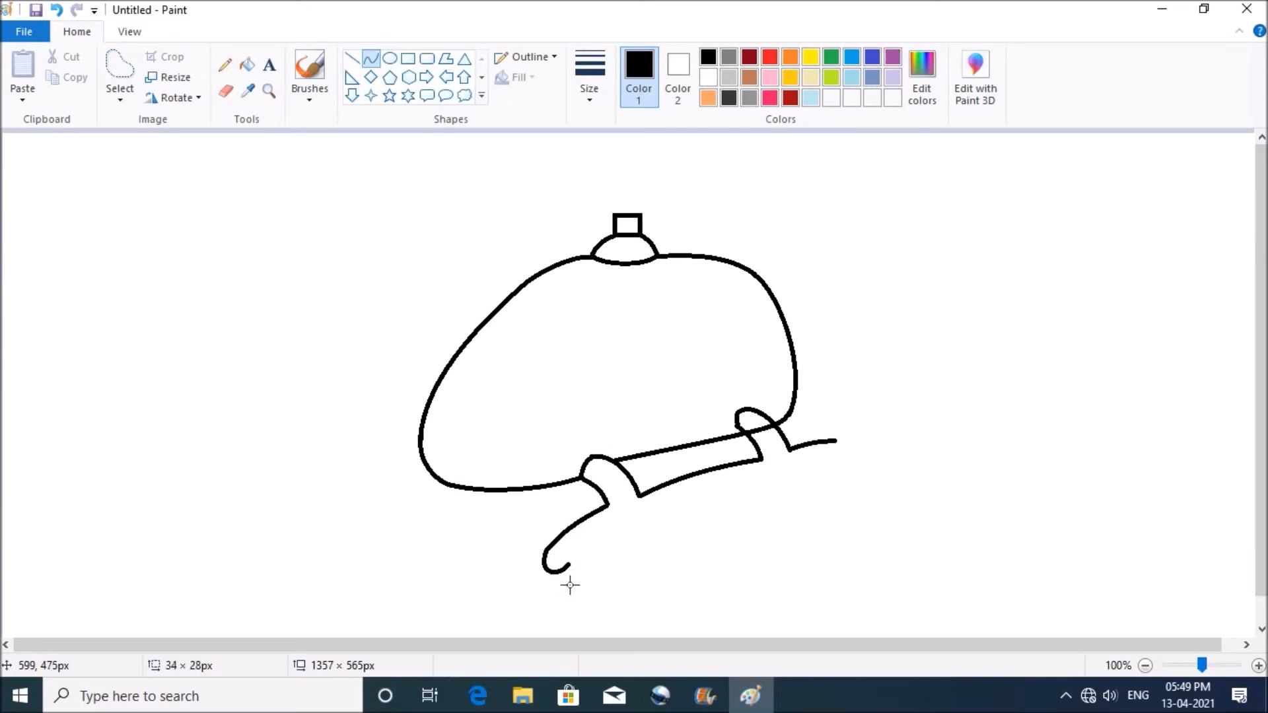
left_click(555, 577)
left_click(674, 586)
left_click_drag(569, 568, 833, 470)
left_click_drag(633, 538, 756, 492)
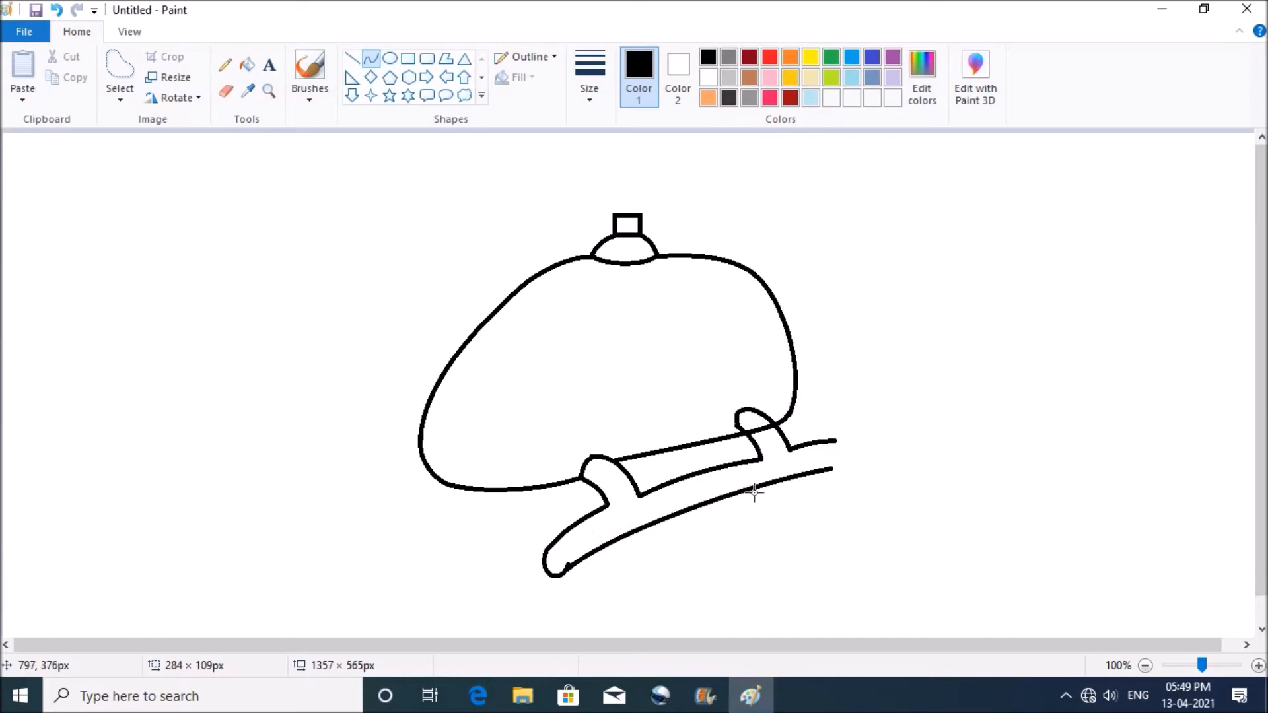
left_click(741, 486)
left_click(417, 515)
left_click(833, 470)
left_click(876, 475)
Outline the visible front end of the far skid, with a rounded tip, below the cabin's nose.
left_click(365, 511)
mouse_move(444, 486)
left_mouse_down()
mouse_move(401, 524)
mouse_move(423, 529)
left_mouse_up()
left_click(410, 506)
left_click(407, 512)
left_click(339, 485)
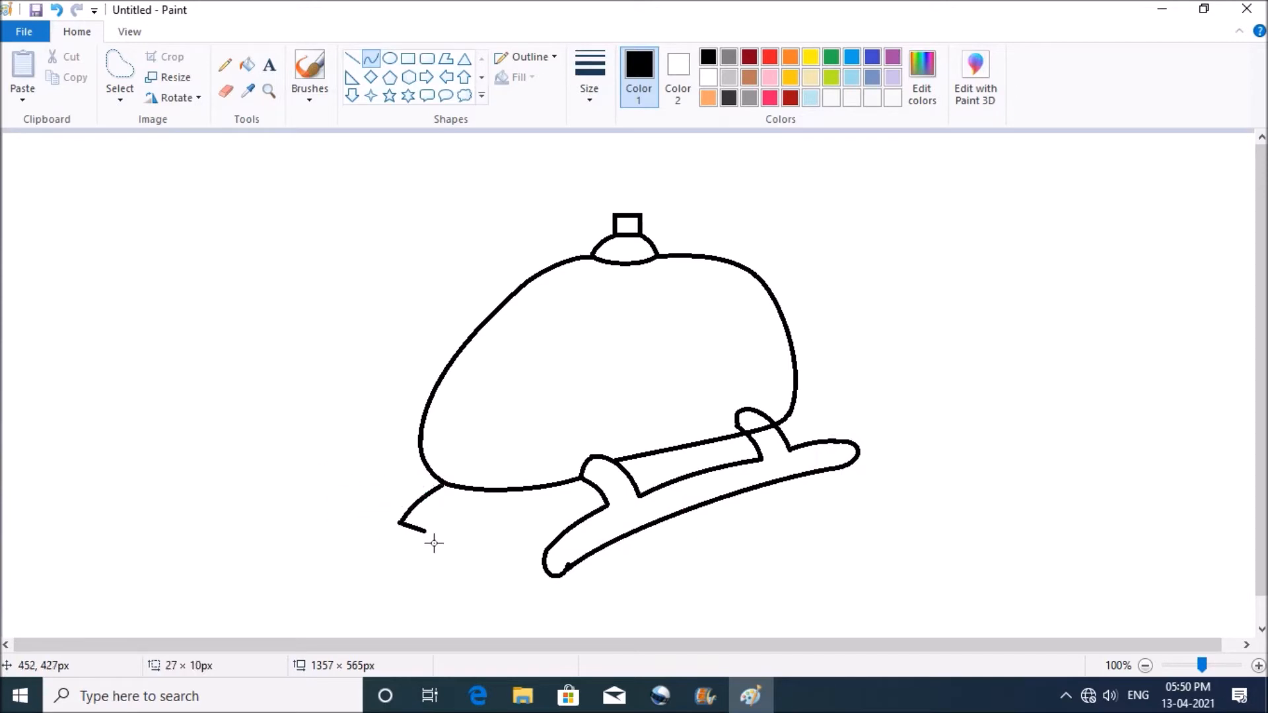
left_click(298, 508)
left_click(453, 504)
left_click(323, 459)
Draw an arc across the lower nose of the cabin to mark off a rounded front panel.
left_click_drag(421, 421, 506, 497)
left_click(482, 414)
left_click(517, 450)
left_click(355, 379)
left_click_drag(513, 485, 797, 369)
left_click(228, 380)
key("ctrl+z")
Draw two curved stripe lines along the cabin side, from the front up to the rear outline.
mouse_move(511, 469)
left_mouse_down()
mouse_move(798, 353)
mouse_move(751, 397)
mouse_move(772, 396)
left_mouse_up()
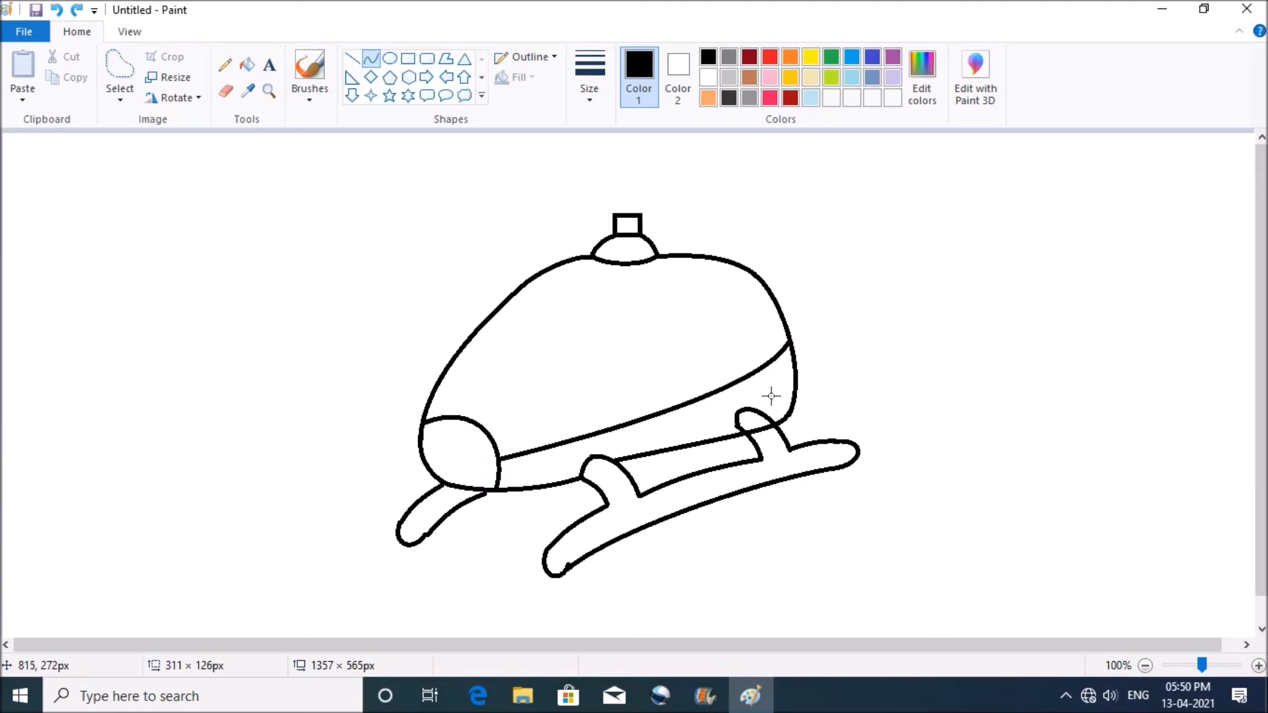
left_click(764, 383)
left_click_drag(452, 387, 781, 315)
left_click_drag(521, 379, 683, 377)
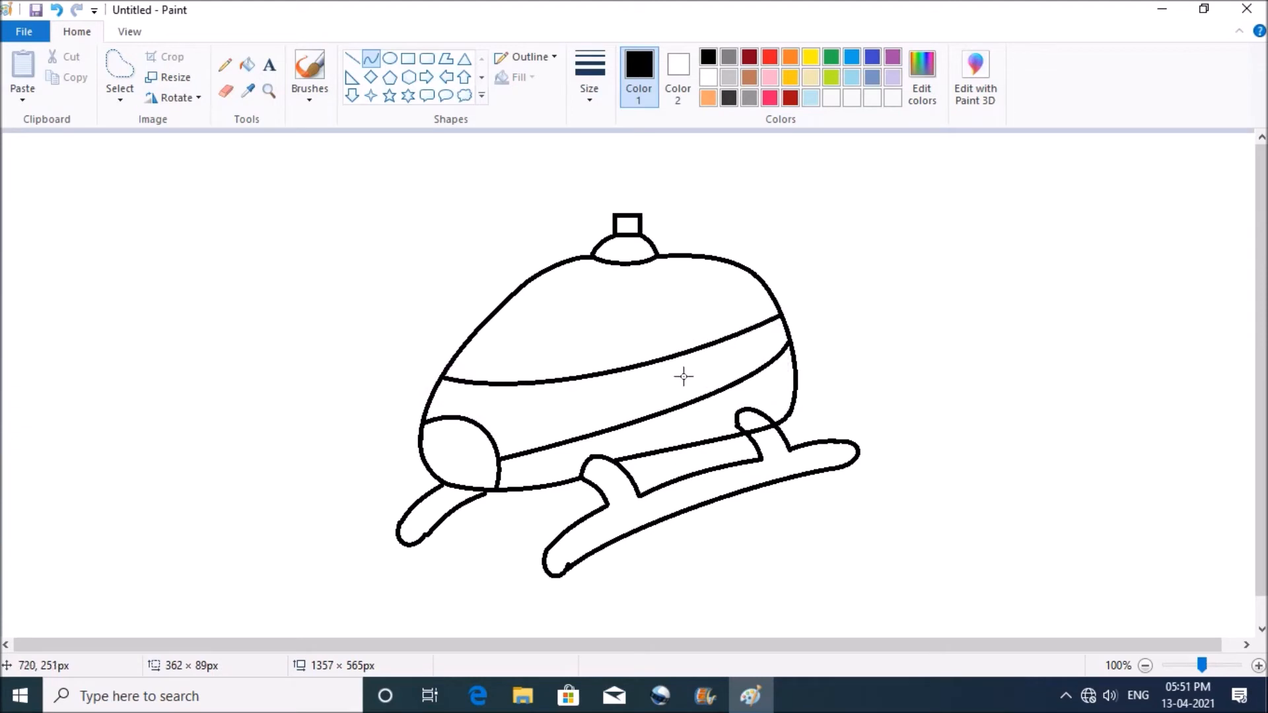
left_click(357, 343)
Draw the windshield's slightly curved top edge from the front outline to just below the hub base.
left_click_drag(527, 302, 545, 285)
key("ctrl+z")
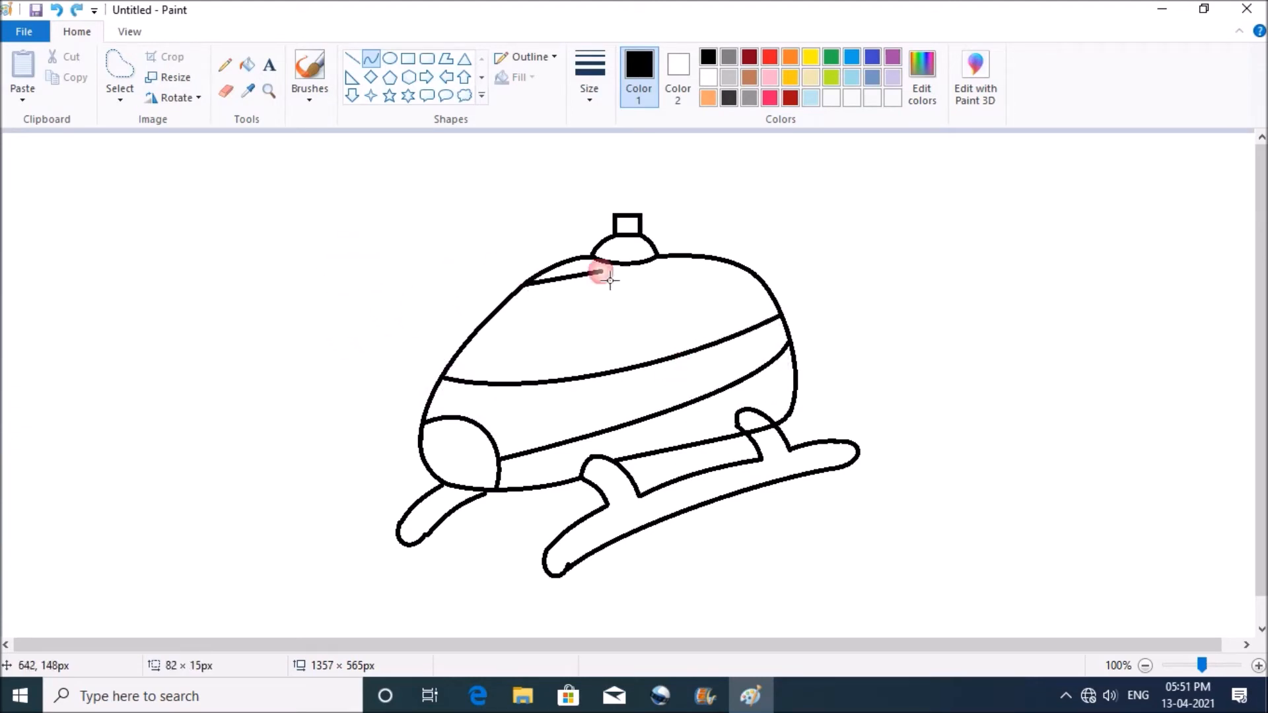
left_click(574, 273)
left_click_drag(602, 272, 642, 343)
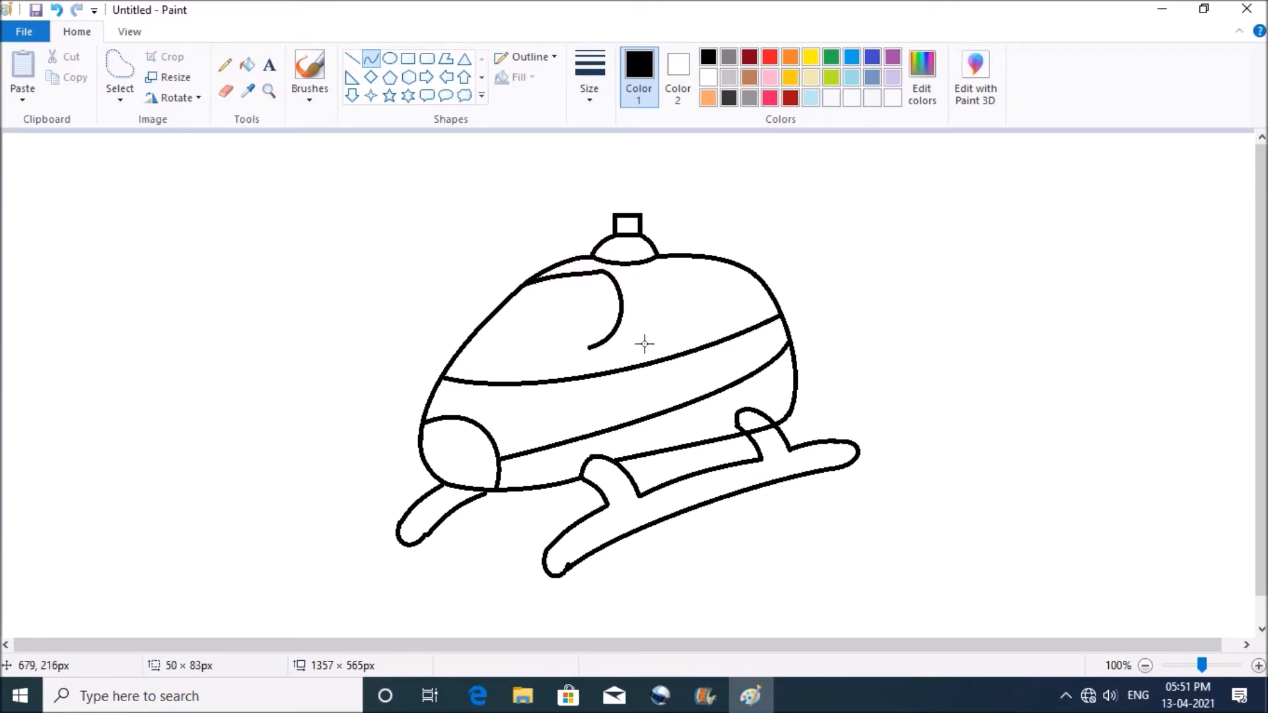
key("ctrl+z")
left_click(603, 302)
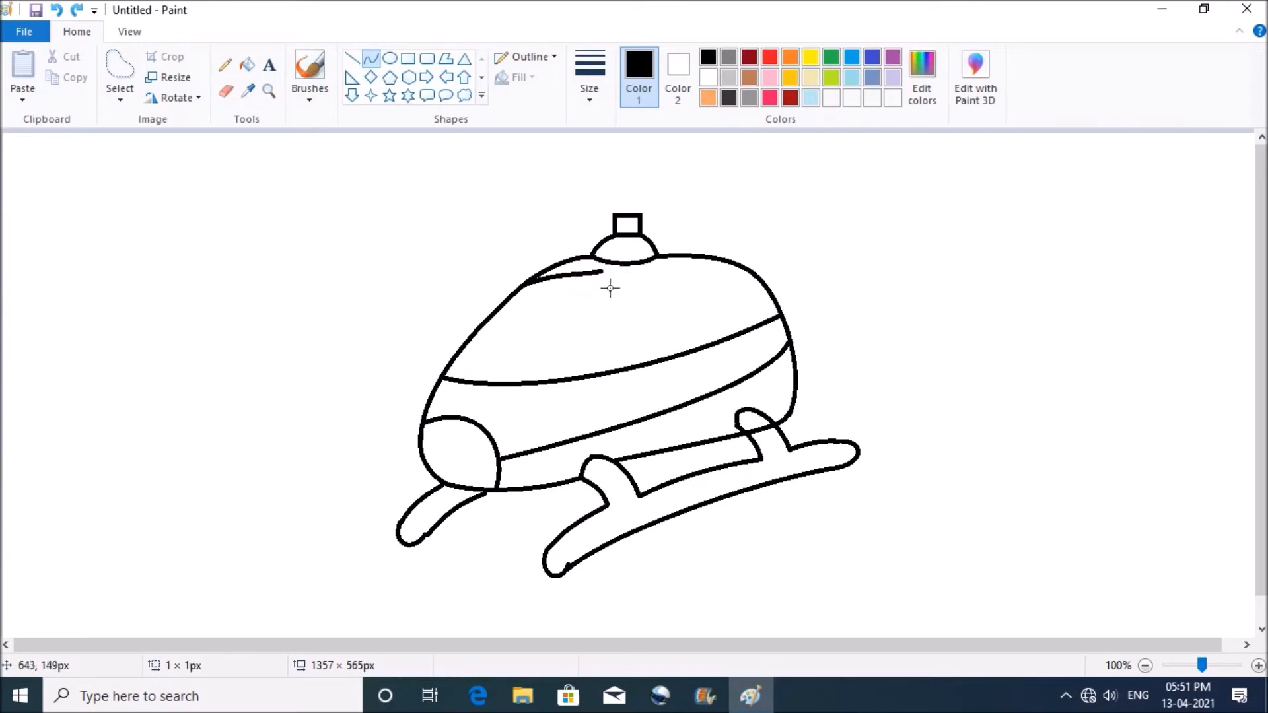
left_click_drag(605, 307, 635, 295)
left_click_drag(596, 349, 644, 366)
left_click(340, 295)
key("ctrl+z")
left_click_drag(602, 272, 547, 368)
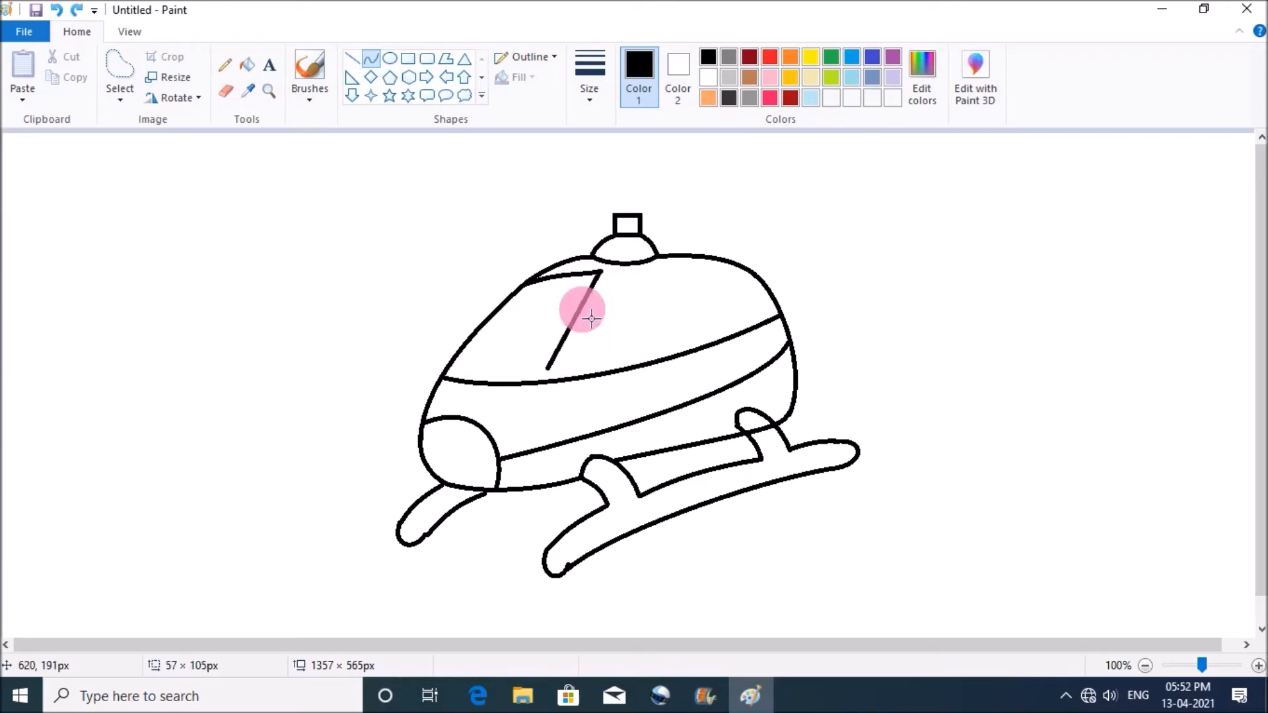
left_click_drag(587, 312, 634, 290)
left_click_drag(633, 314, 634, 333)
left_click(654, 343)
left_click(271, 249)
key("ctrl+z")
Draw the windshield's rounded rear edge and its lower edge just above the upper stripe line.
left_click_drag(601, 271, 569, 363)
left_click_drag(590, 312, 623, 291)
mouse_move(609, 333)
left_mouse_down()
mouse_move(635, 345)
mouse_move(452, 366)
mouse_move(560, 389)
left_mouse_up()
left_click(553, 367)
key("ctrl+z")
mouse_move(448, 365)
left_mouse_down()
mouse_move(571, 362)
mouse_move(539, 383)
left_mouse_up()
left_click(400, 325)
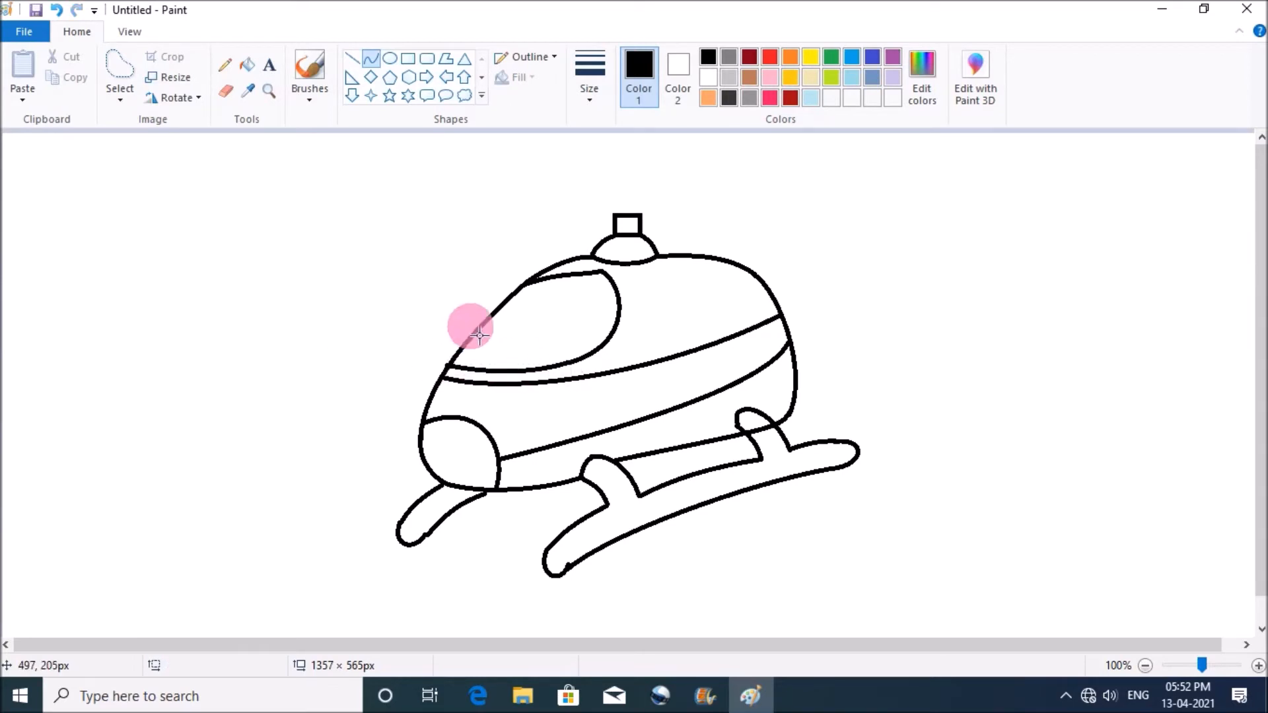
mouse_move(645, 286)
left_mouse_down()
mouse_move(666, 271)
mouse_move(662, 346)
left_mouse_up()
left_click(465, 269)
key("ctrl+z")
Draw a tall, slightly slanted side window with curved top and bottom edges behind the windshield.
left_click_drag(643, 299, 680, 349)
left_click(700, 267)
left_click(688, 317)
left_click(687, 321)
left_click(659, 271)
left_click(355, 65)
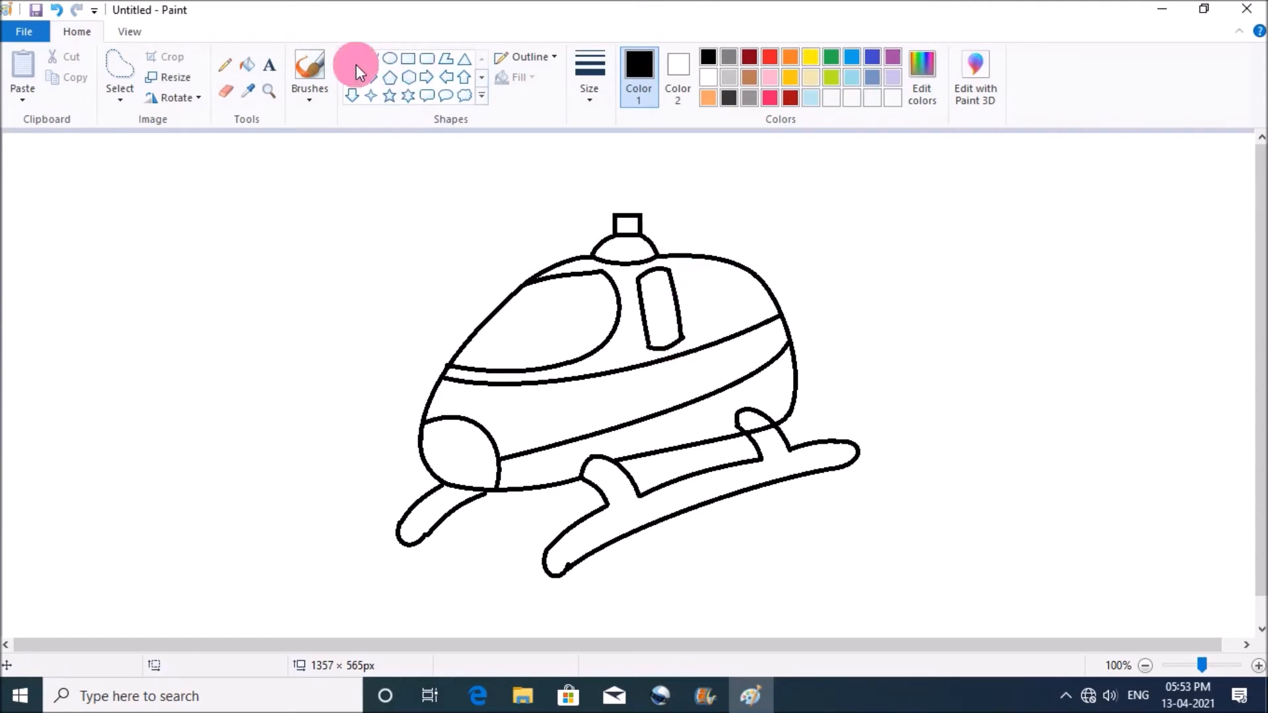
left_click(694, 275)
left_click_drag(712, 275, 712, 272)
left_click_drag(687, 280, 699, 308)
left_click(716, 284)
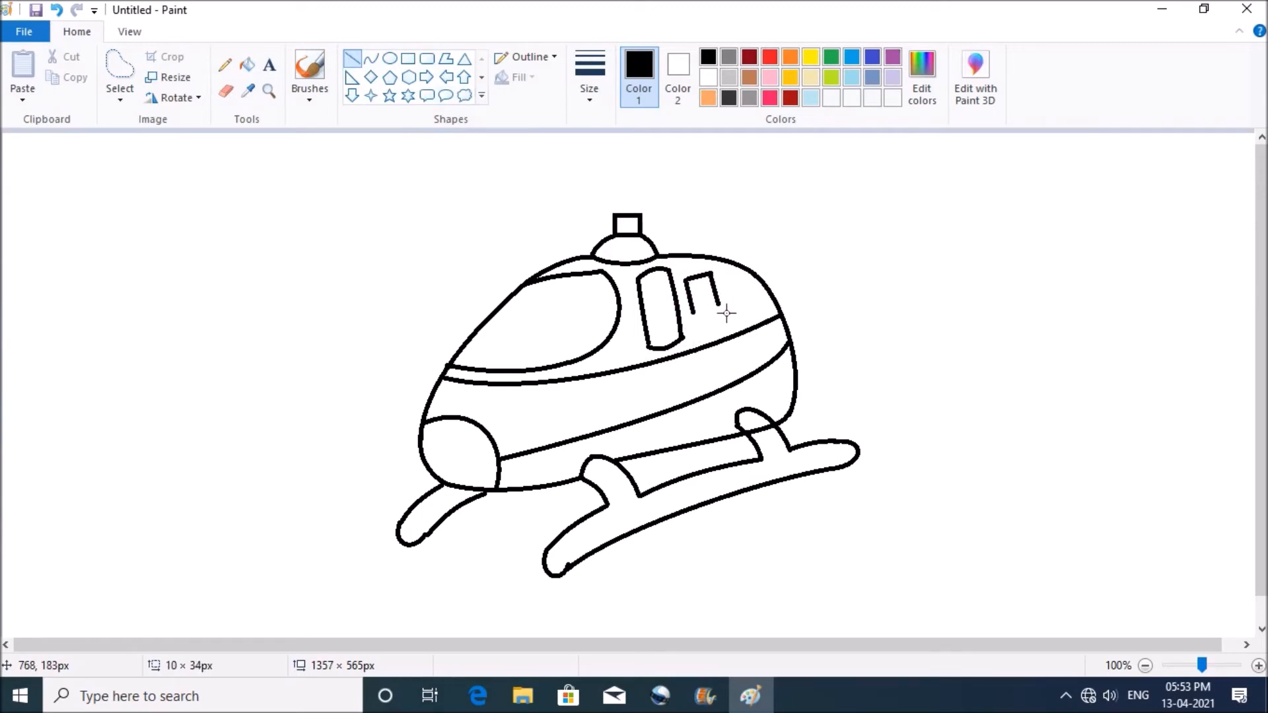
left_click_drag(720, 277, 726, 294)
key("ctrl+z")
key("ctrl+z")
key("ctrl+z")
key("ctrl+z")
key("ctrl+z")
Draw three small four-sided windows with straight lines behind the tall window, getting smaller towards the rear.
left_click(268, 91)
left_click(707, 327)
left_click(353, 58)
left_click_drag(581, 279, 600, 338)
mouse_move(581, 279)
left_mouse_down()
mouse_move(640, 277)
mouse_move(649, 330)
left_mouse_up()
mouse_move(638, 284)
left_mouse_down()
mouse_move(680, 292)
mouse_move(693, 277)
mouse_move(665, 276)
mouse_move(681, 322)
mouse_move(702, 315)
mouse_move(709, 276)
mouse_move(715, 307)
left_mouse_up()
left_click(652, 360)
left_click(753, 244)
key("ctrl+z")
left_click(695, 286)
left_click(811, 262)
left_click(269, 91)
right_click(316, 198)
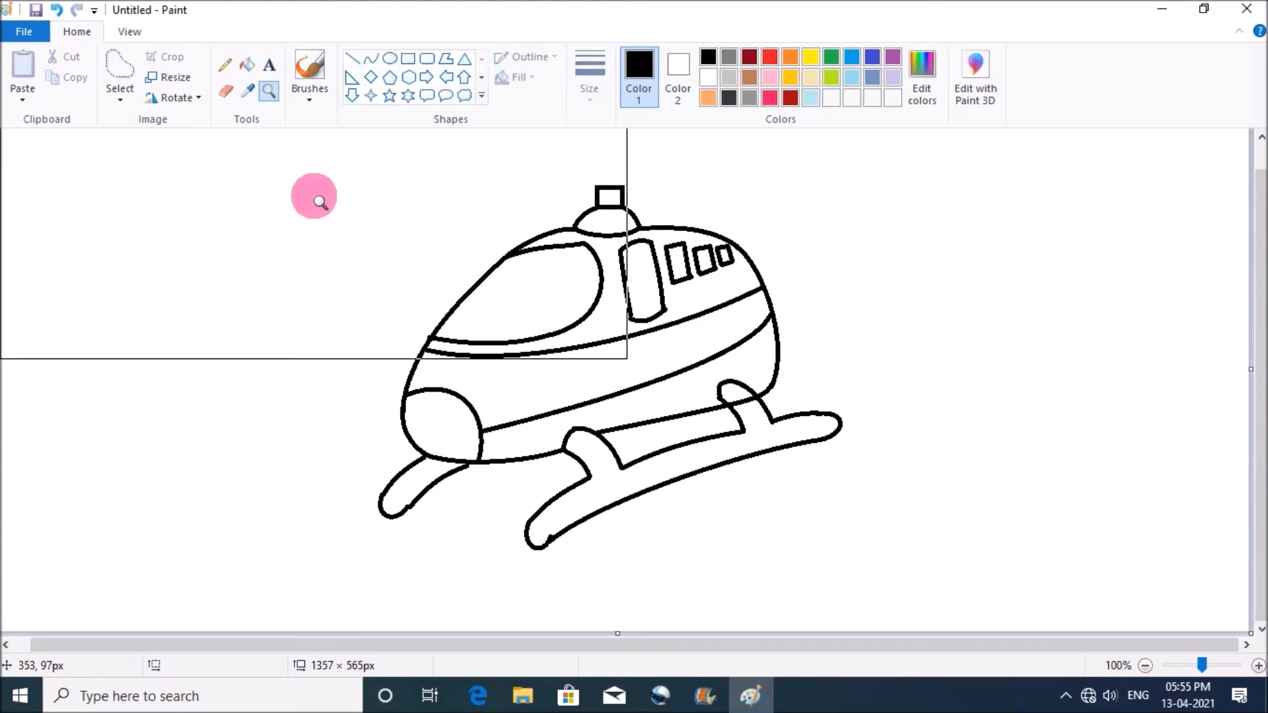
Draw a tapering tail boom from the cabin's rear with an upright fin, and round off the fin's top.
left_click(352, 58)
left_click_drag(757, 268, 820, 251)
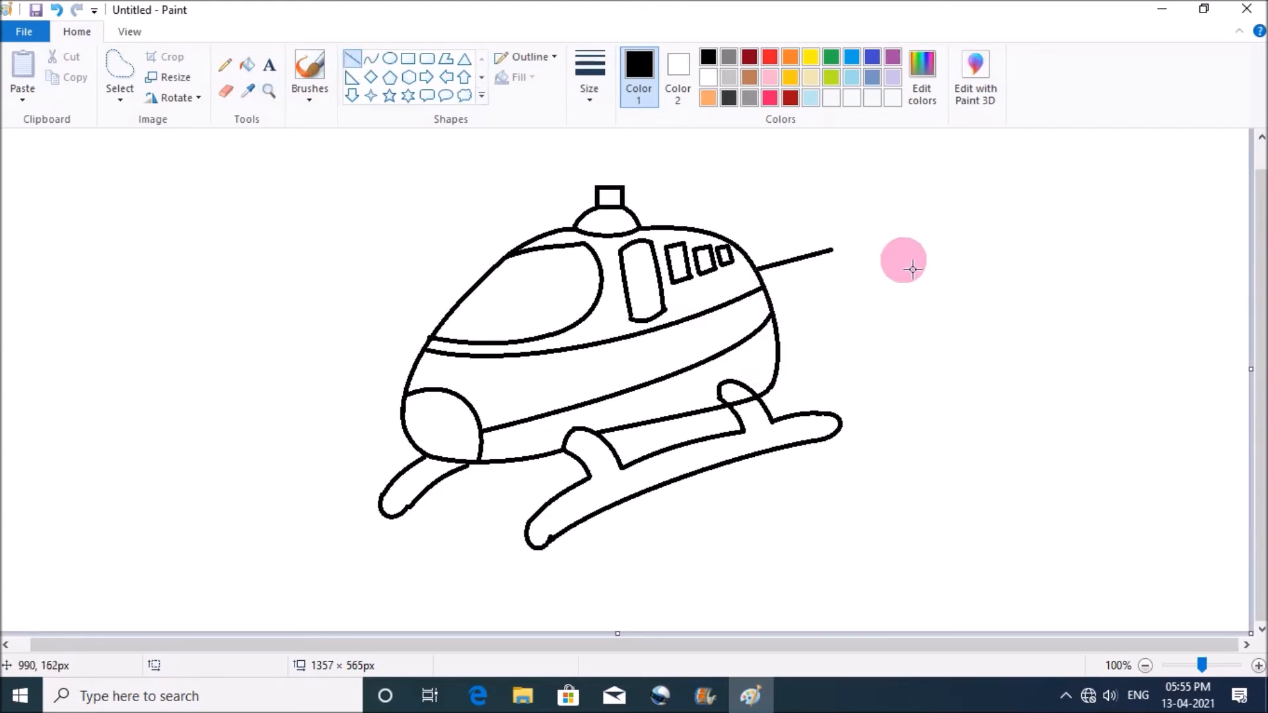
left_click_drag(773, 311, 870, 261)
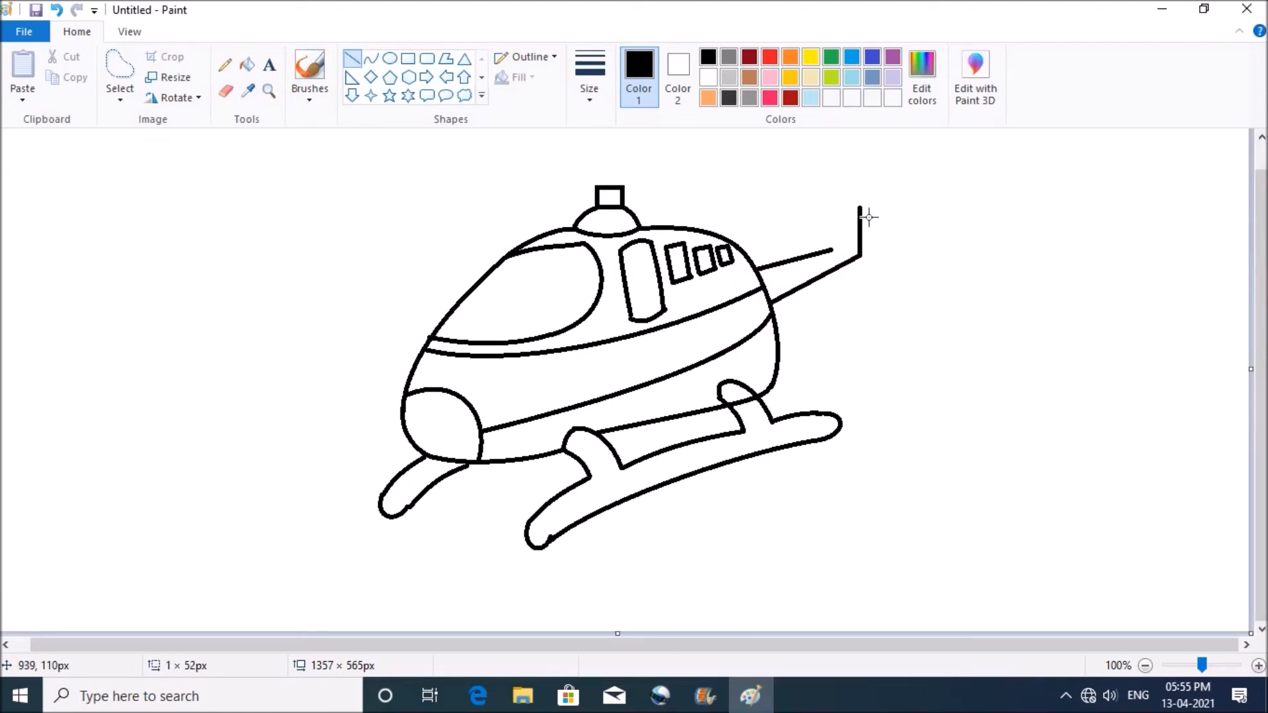
left_click_drag(861, 210, 860, 209)
left_click_drag(831, 251, 860, 210)
left_click(371, 58)
left_click(854, 204)
Draw a small upright oval on each side of the tail fin and connect both to the fin with short double lines.
left_click(389, 59)
mouse_move(865, 211)
left_mouse_down()
mouse_move(887, 243)
mouse_move(842, 240)
left_mouse_up()
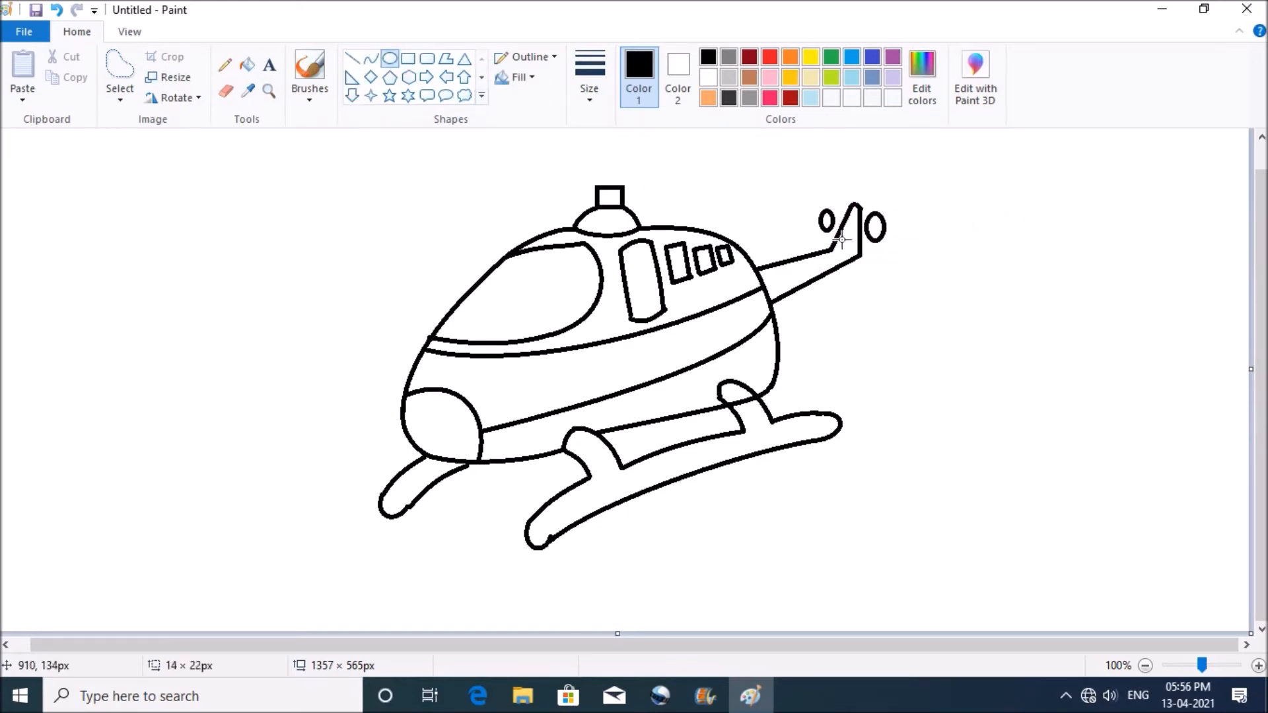
left_click(269, 91)
left_click(848, 259)
left_click(354, 59)
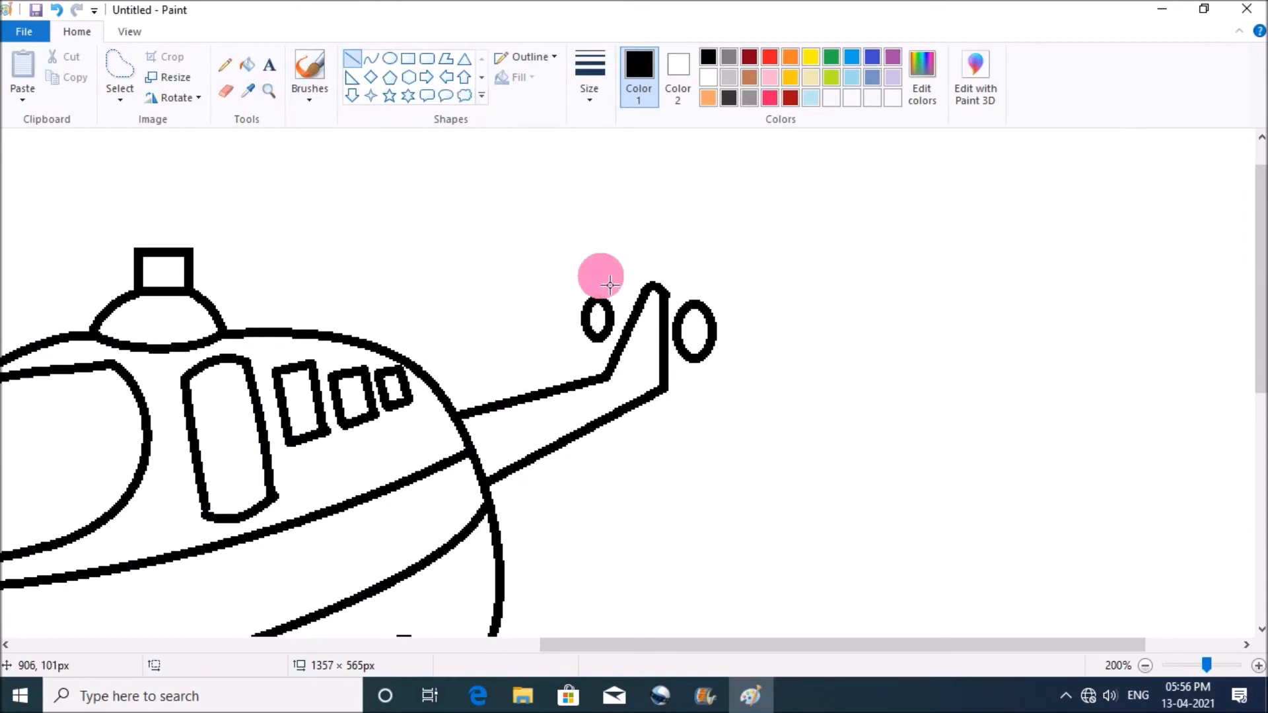
mouse_move(601, 314)
left_mouse_down()
mouse_move(685, 318)
mouse_move(653, 315)
mouse_move(677, 327)
left_mouse_up()
left_click(620, 219)
left_click(709, 242)
key("ctrl+z")
left_click(728, 240)
left_click(473, 260)
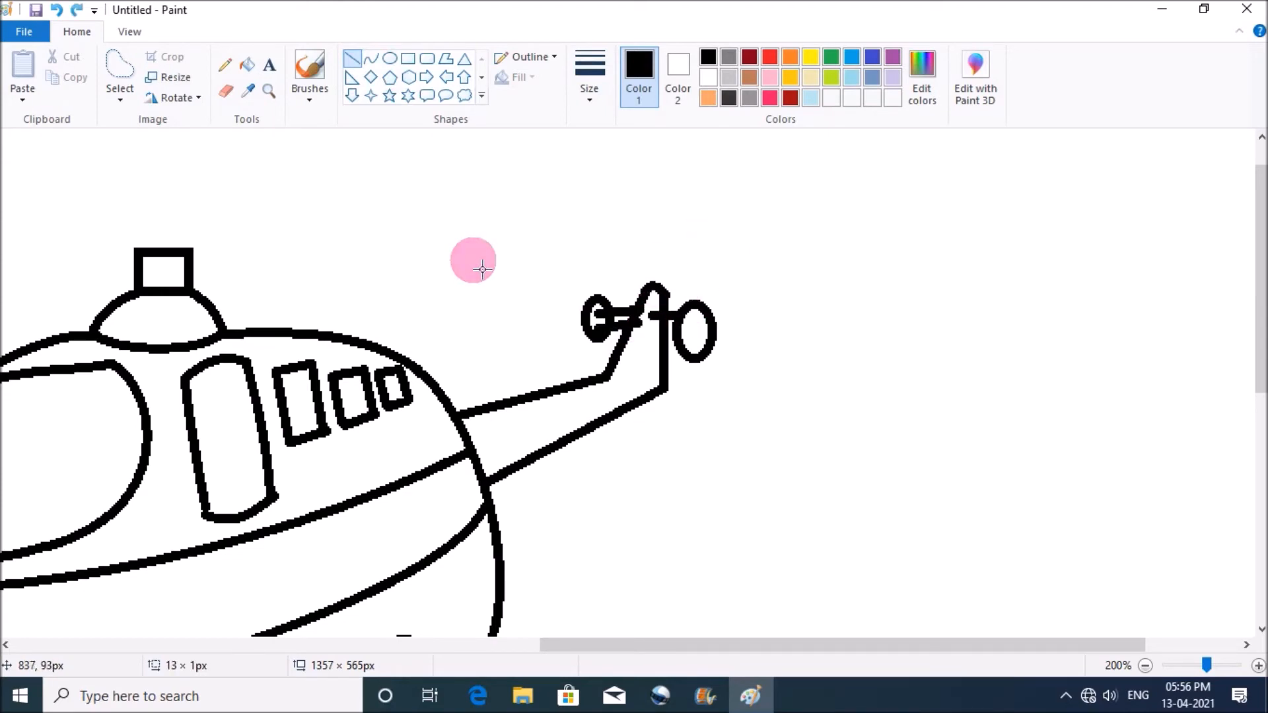
left_click(609, 283)
Close off the ends of the two tail rotor shafts with short curves at the fin and the smaller oval.
left_click(370, 59)
left_click(669, 324)
left_click_drag(650, 314, 650, 327)
left_click(644, 325)
left_click(225, 91)
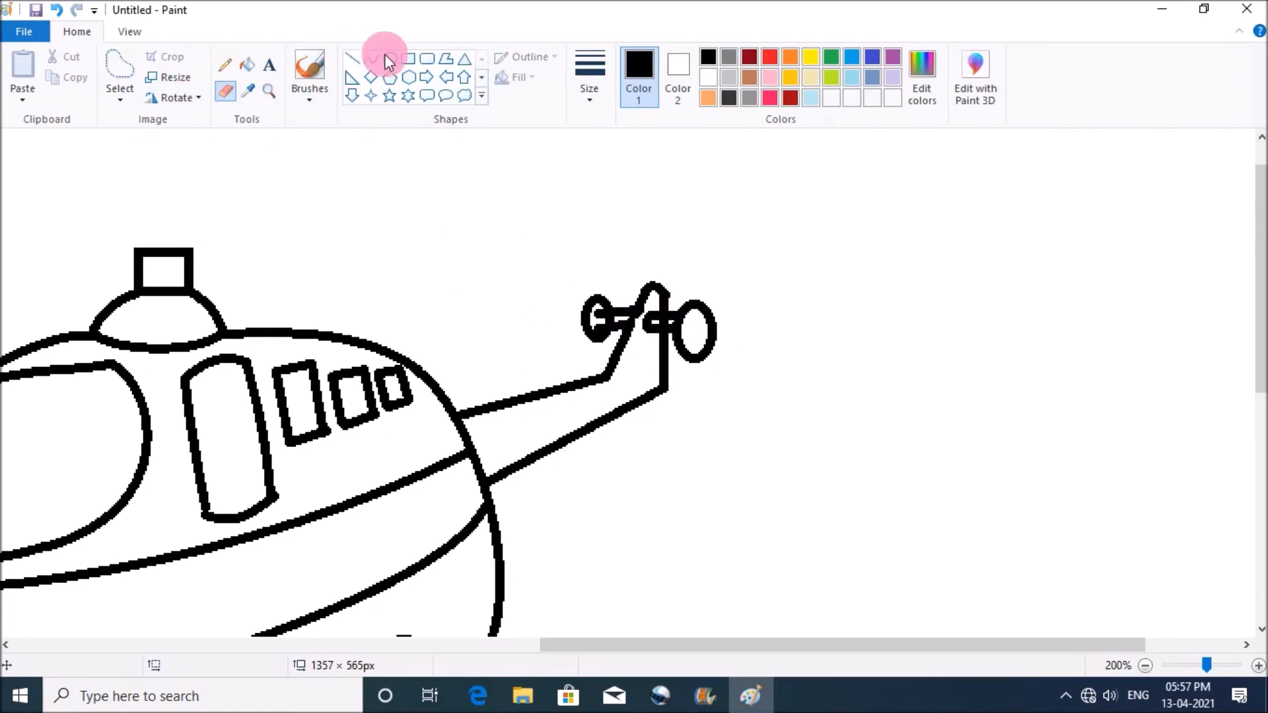
left_click(371, 58)
left_click_drag(600, 321, 608, 328)
left_click(476, 331)
Color the two short tail rotor shafts solid black and cover any remaining white gaps.
left_click(248, 65)
left_click(617, 319)
left_click(660, 327)
left_click(657, 321)
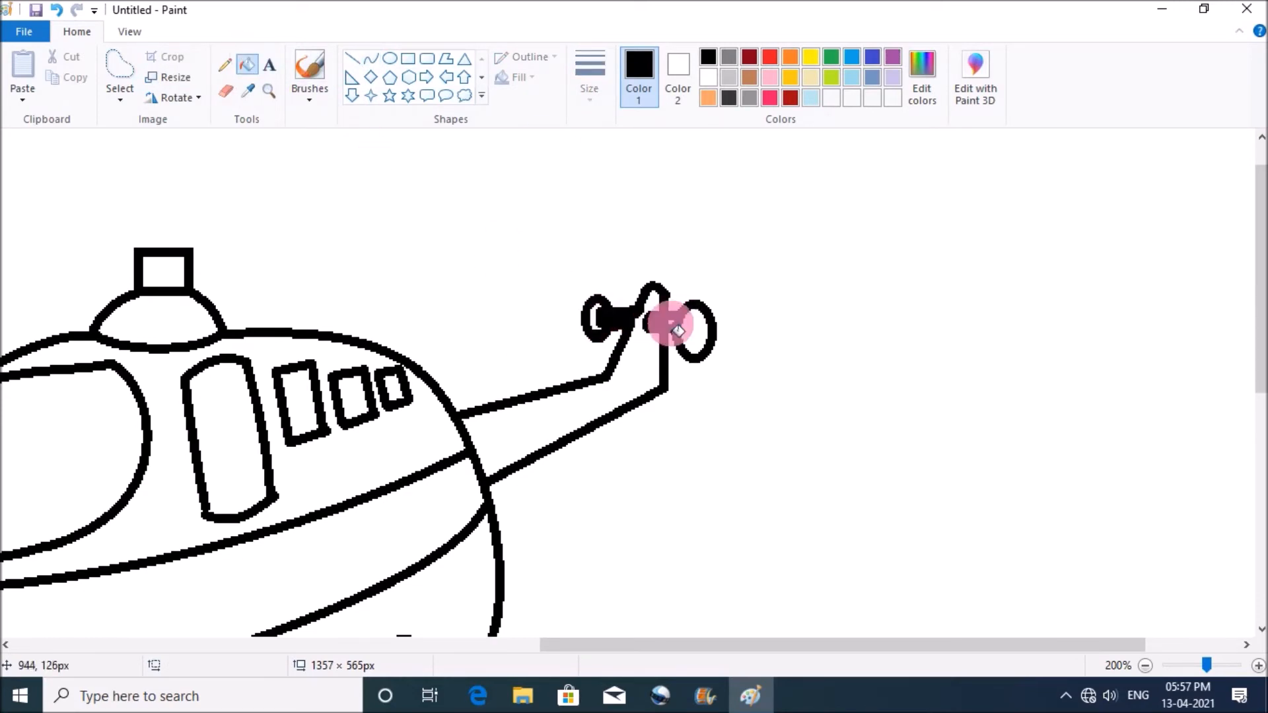
left_click(310, 67)
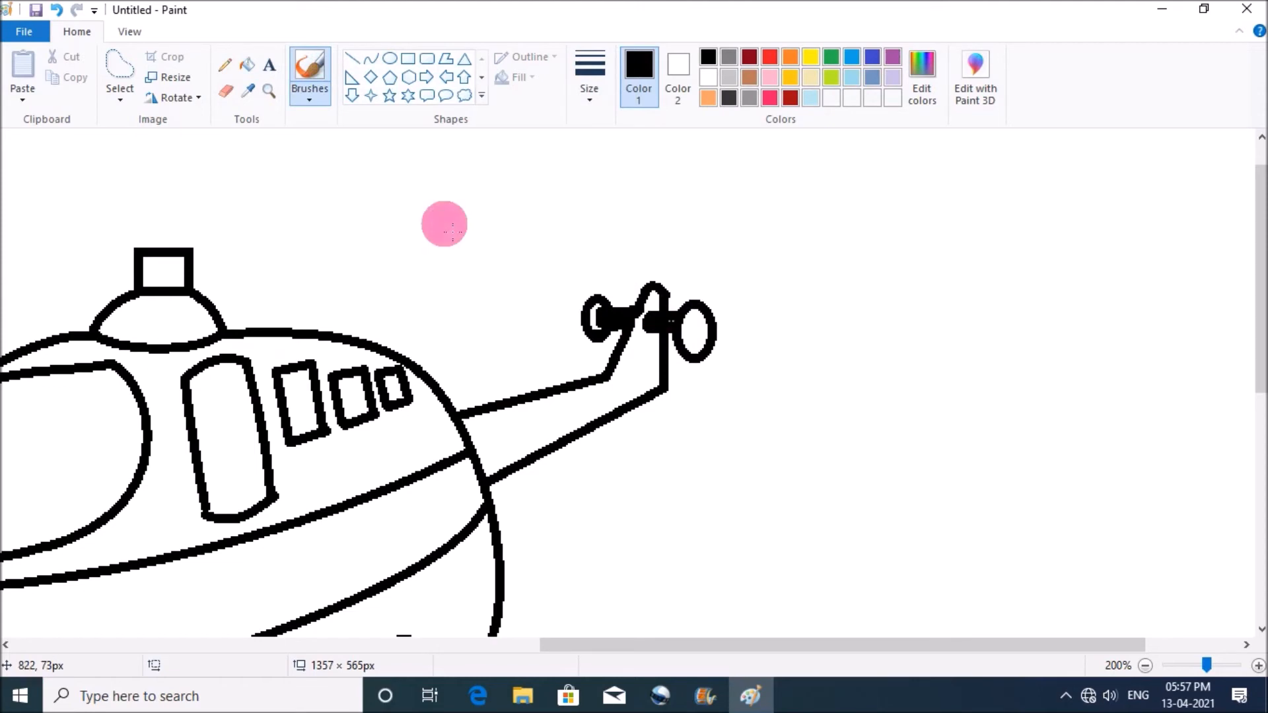
Draw two parallel slanted reflection lines inside the windshield, with the shorter one nearer the nose.
left_click(269, 91)
right_click(417, 232)
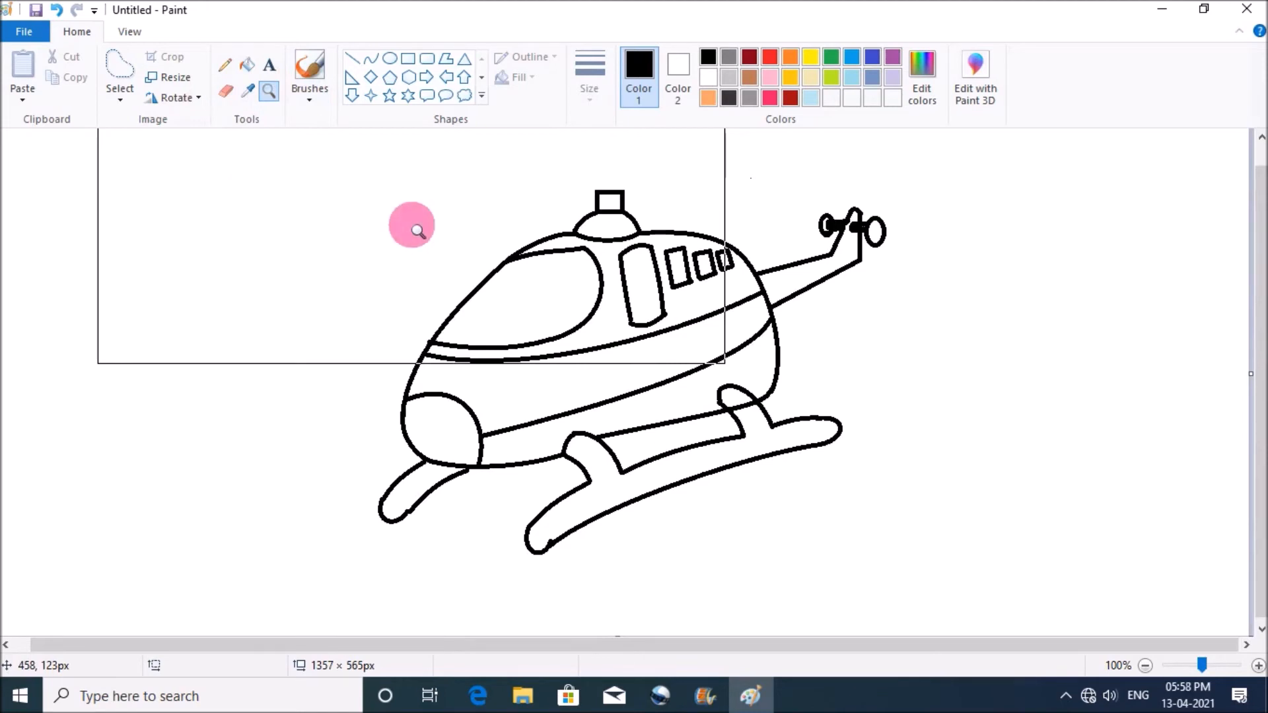
left_click(354, 56)
left_click_drag(524, 275, 491, 305)
key("ctrl+z")
left_click_drag(547, 274, 516, 328)
left_click(580, 272)
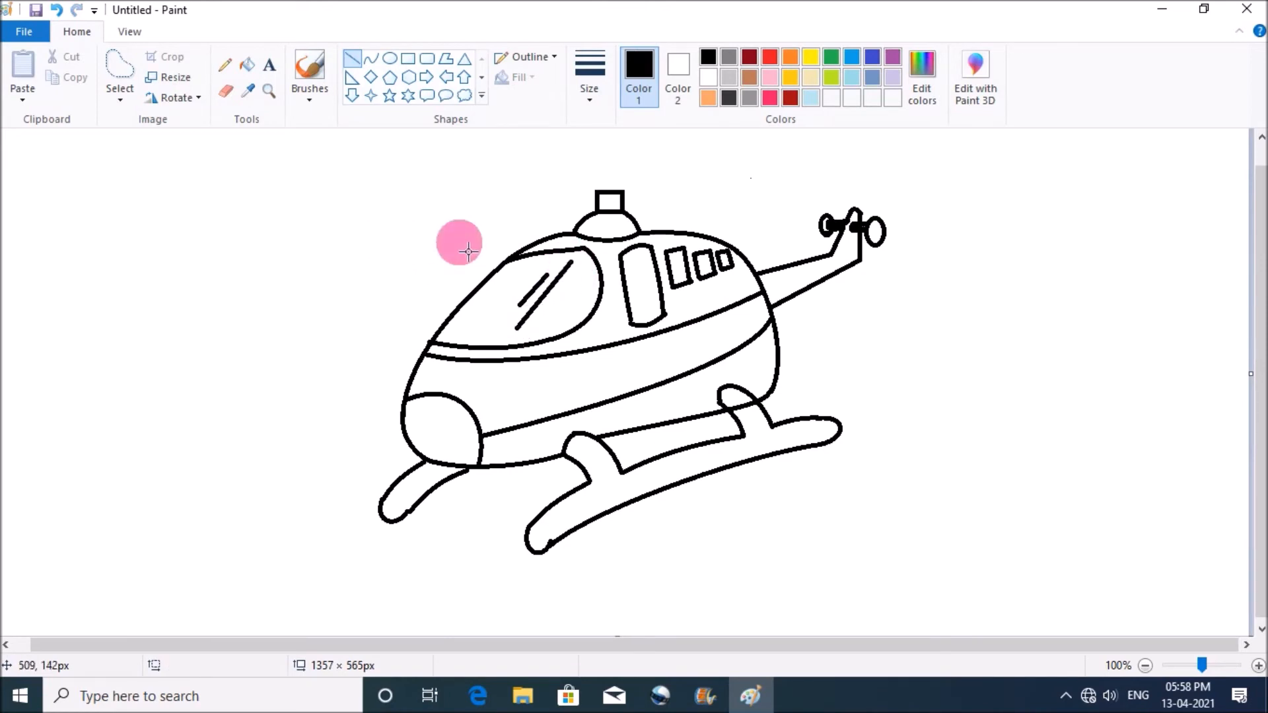
Draw two small stacked flat ovals above the rooftop box as the rotor hub and move them slightly higher.
left_click(390, 59)
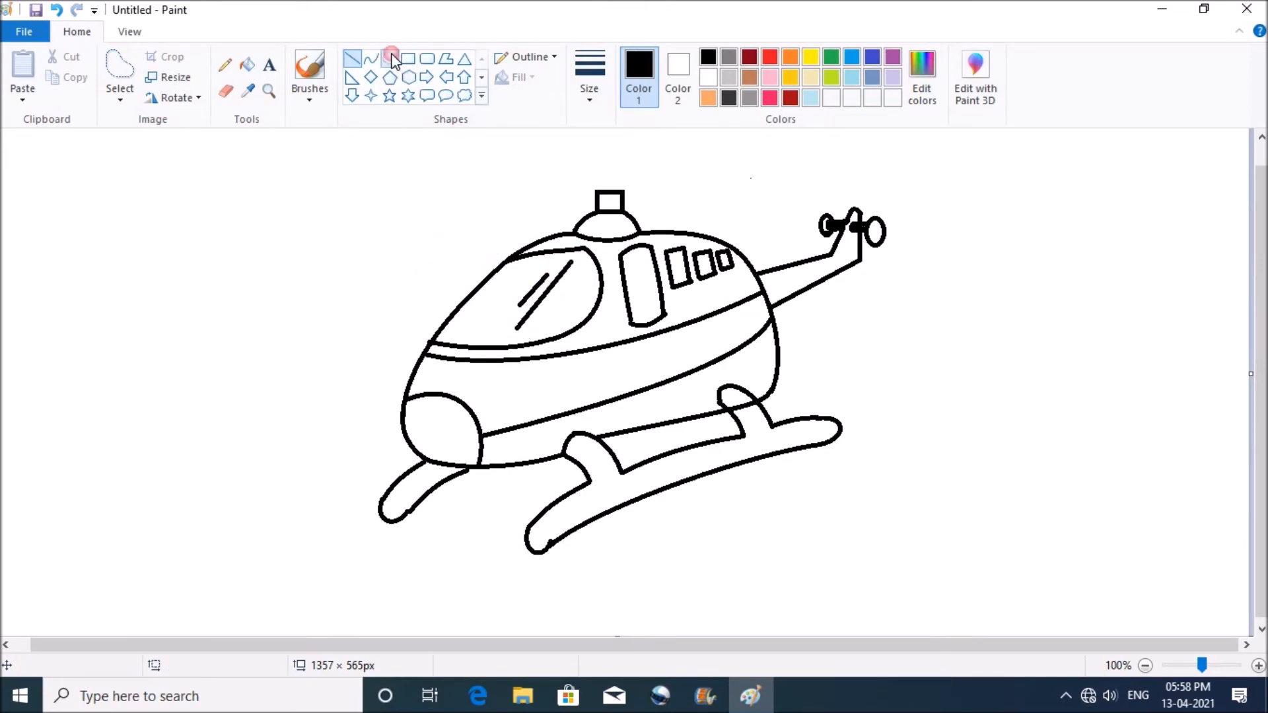
left_click(607, 178)
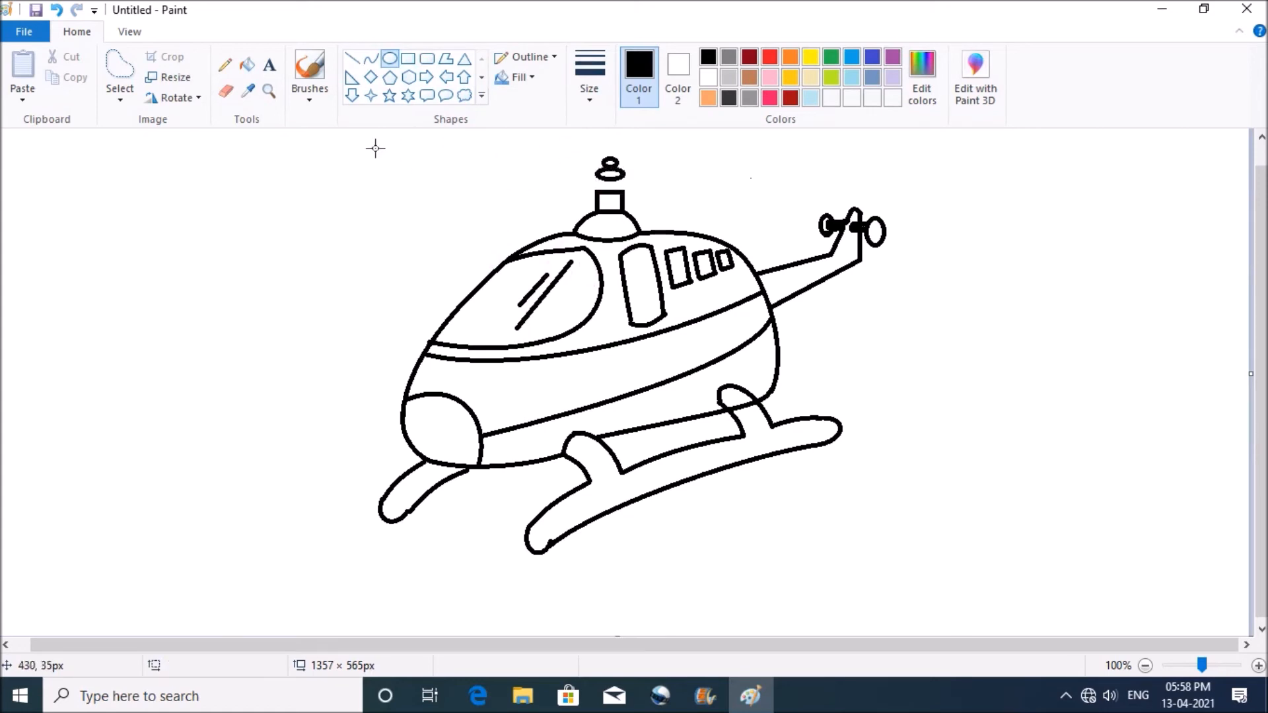
left_click(120, 99)
left_click(158, 132)
mouse_move(582, 145)
left_mouse_down()
mouse_move(632, 184)
mouse_move(621, 164)
mouse_move(603, 190)
left_mouse_up()
Draw two short vertical lines joining the rotor hub to the rooftop box as the mast.
left_click(352, 60)
key("ctrl+z")
key("ctrl+z")
left_click_drag(606, 167, 615, 191)
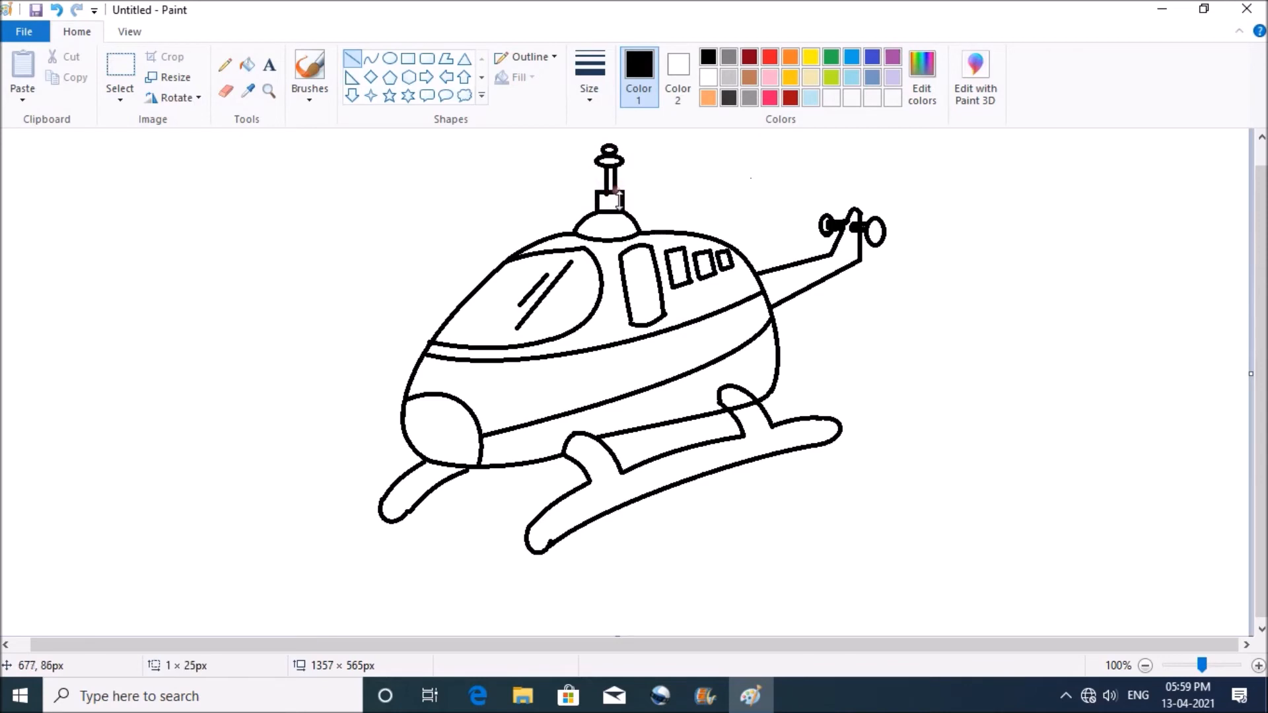
left_click(522, 207)
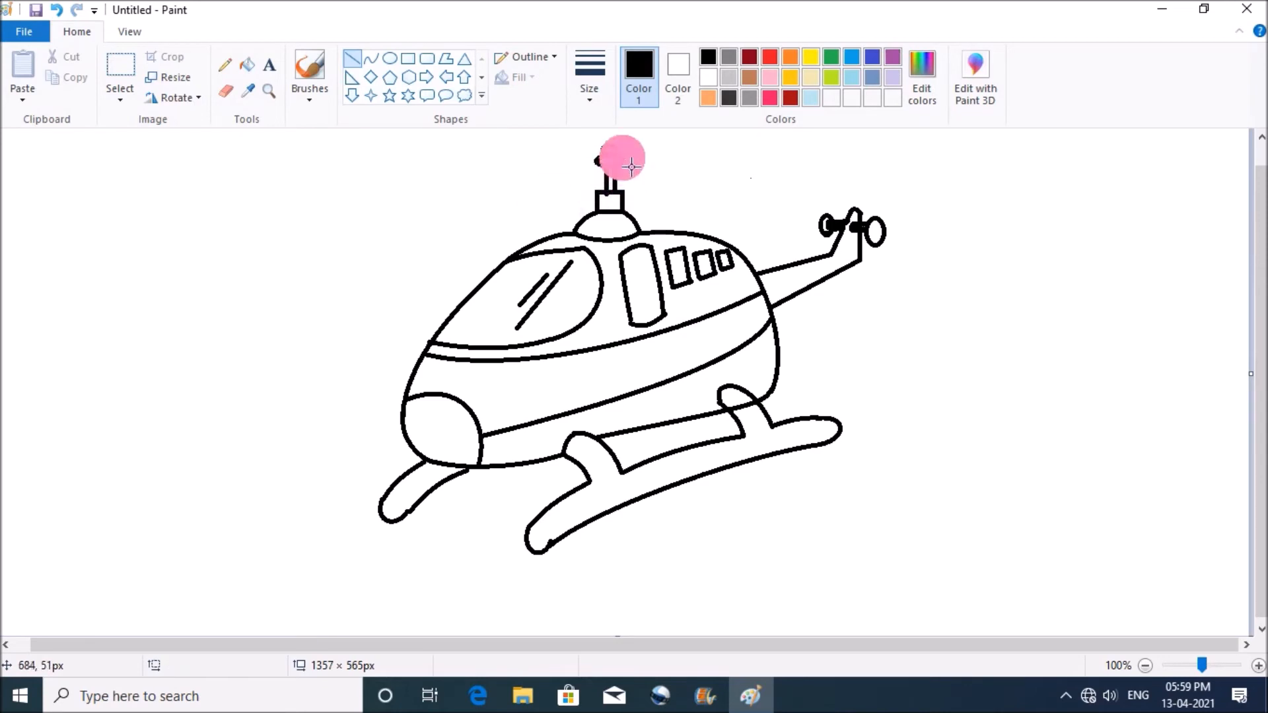
Draw two long slanted straight lines crossing at the hub as the main rotor's arms.
scroll(630, 169, "up", 1)
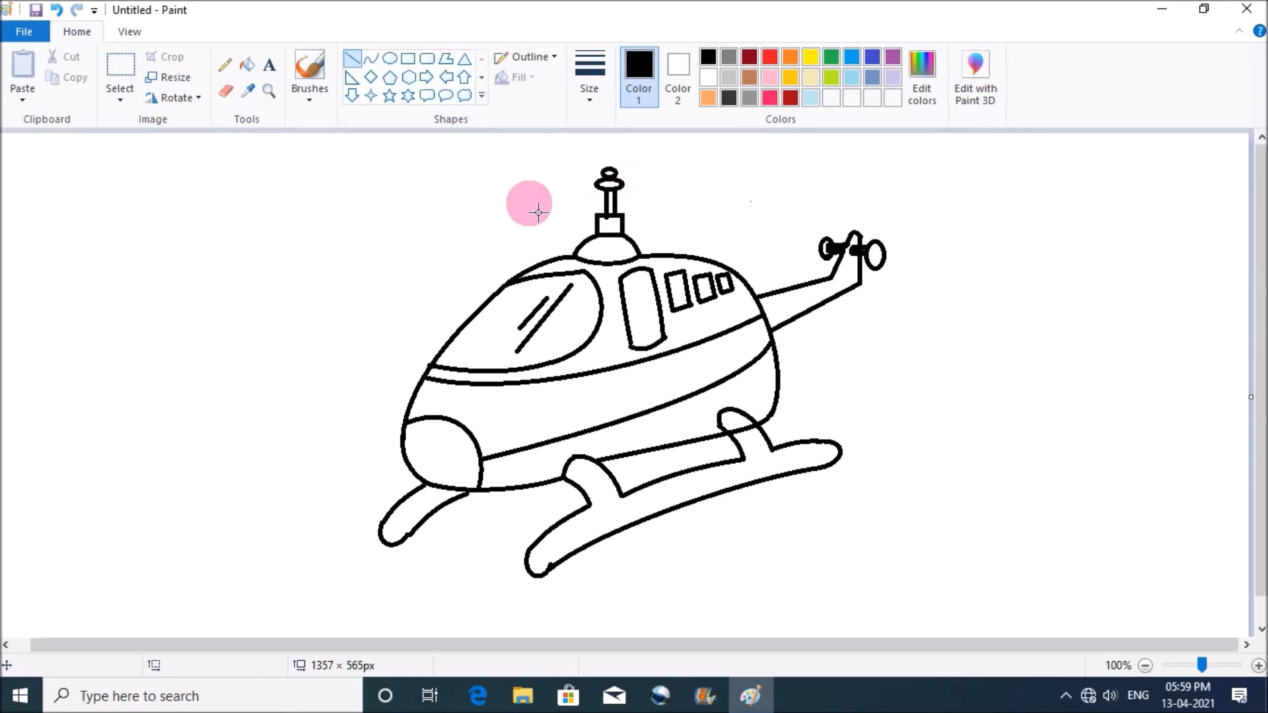
mouse_move(421, 263)
left_mouse_down()
mouse_move(787, 141)
mouse_move(745, 154)
left_mouse_up()
key("ctrl+z")
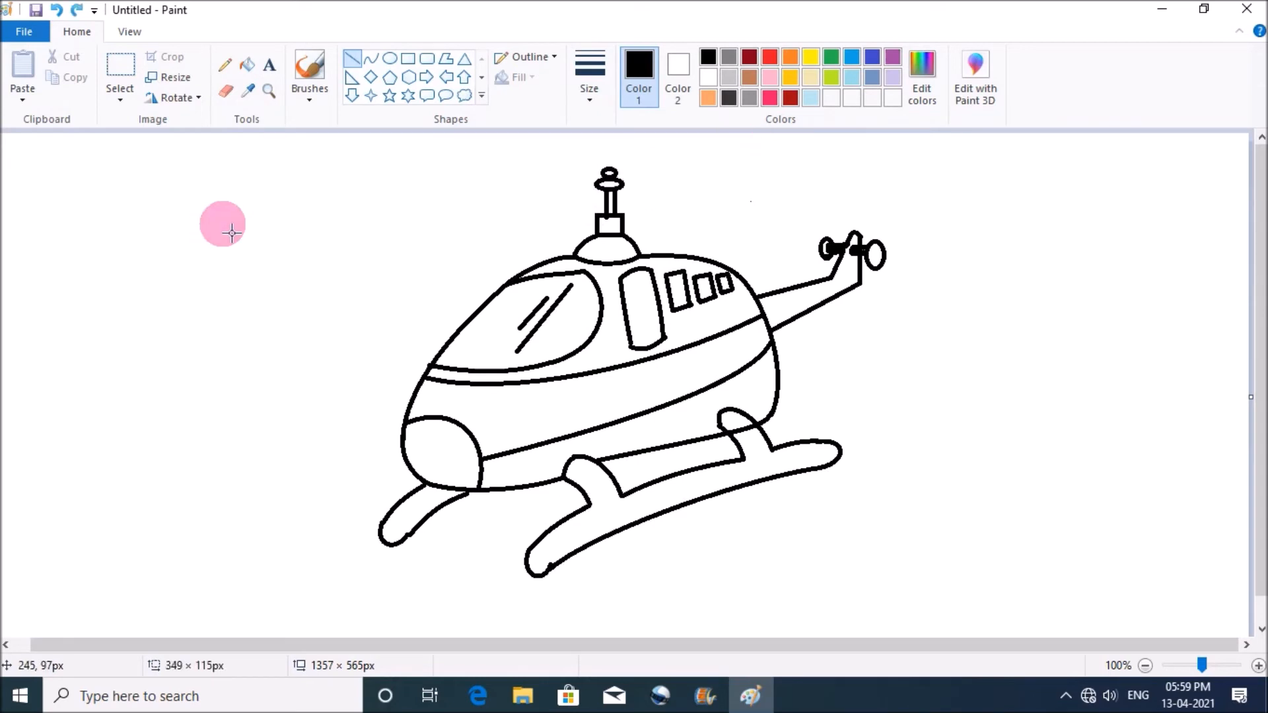
left_click_drag(473, 225, 760, 160)
left_click_drag(500, 156, 764, 233)
Outline a narrow four-sided blade along each of the two rotor arms on the tail side.
left_click(759, 164)
mouse_move(658, 171)
left_mouse_down()
mouse_move(679, 184)
mouse_move(769, 157)
left_mouse_up()
left_click(766, 236)
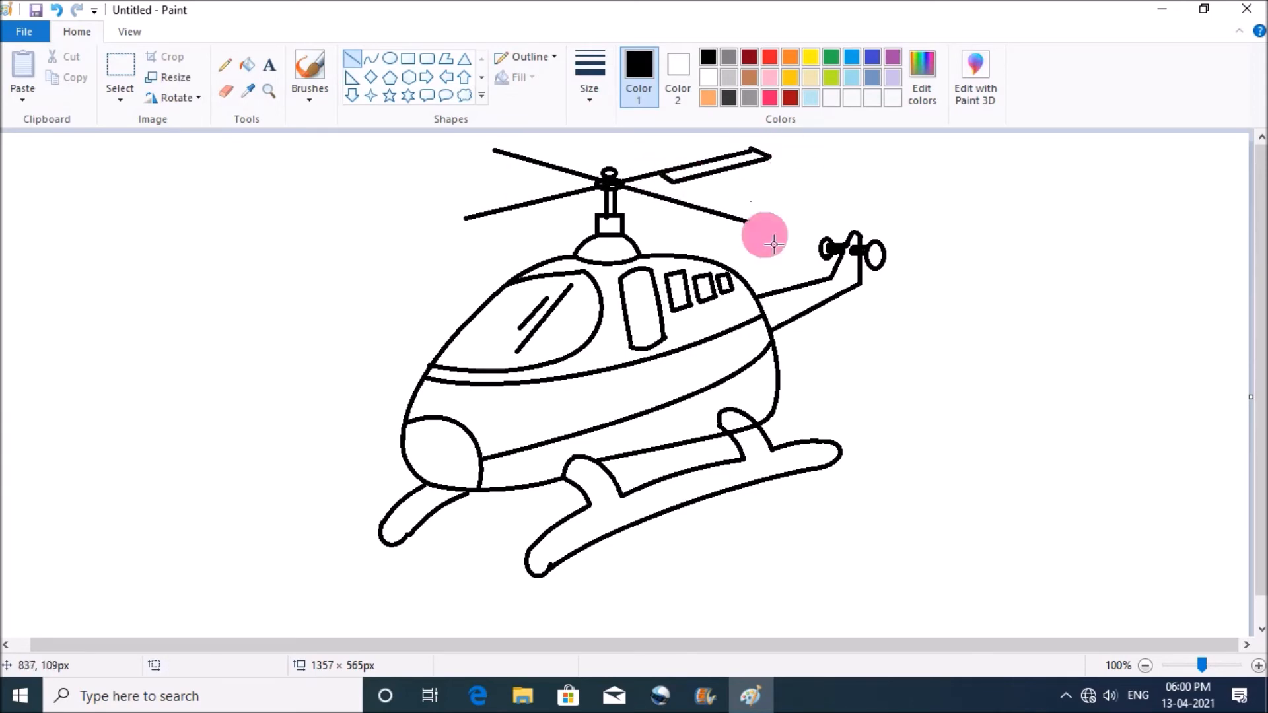
left_click_drag(757, 224, 761, 245)
left_click(57, 9)
left_click(789, 199)
left_click_drag(653, 196, 649, 204)
left_click(655, 210)
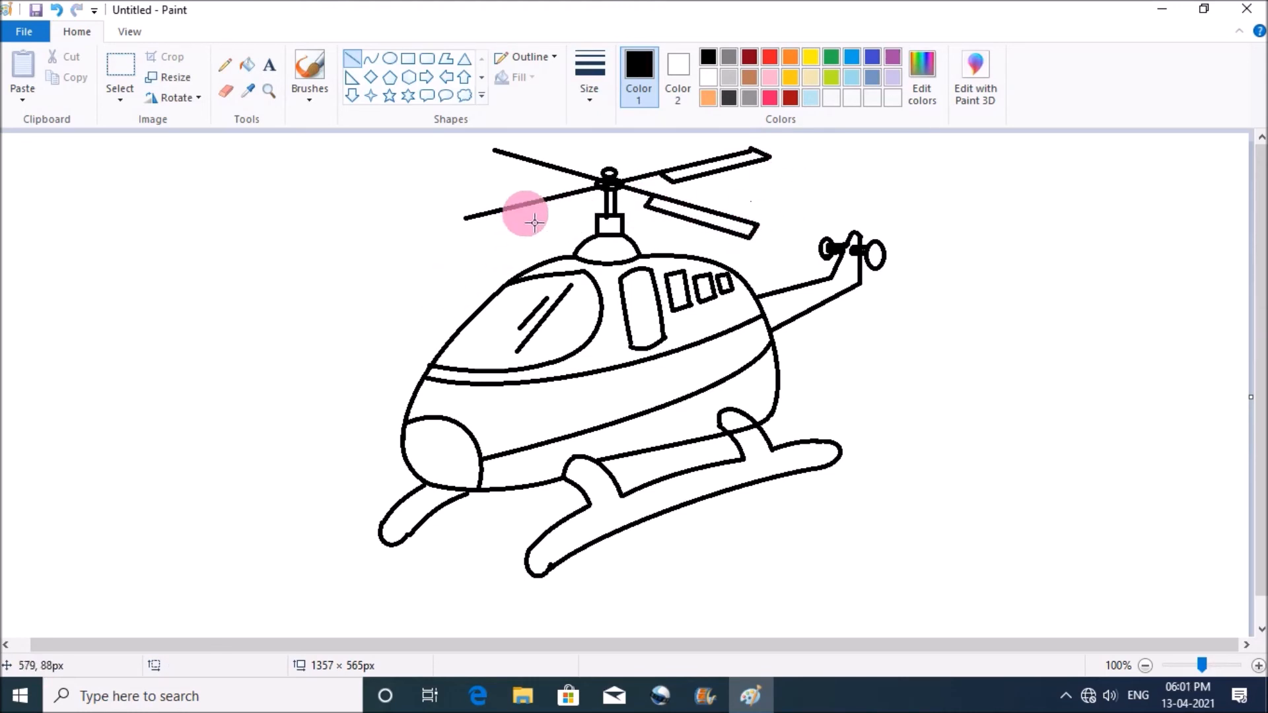
Outline a narrow four-sided blade along each of the two rotor arms on the nose side.
left_click_drag(552, 207, 552, 205)
left_click(493, 193)
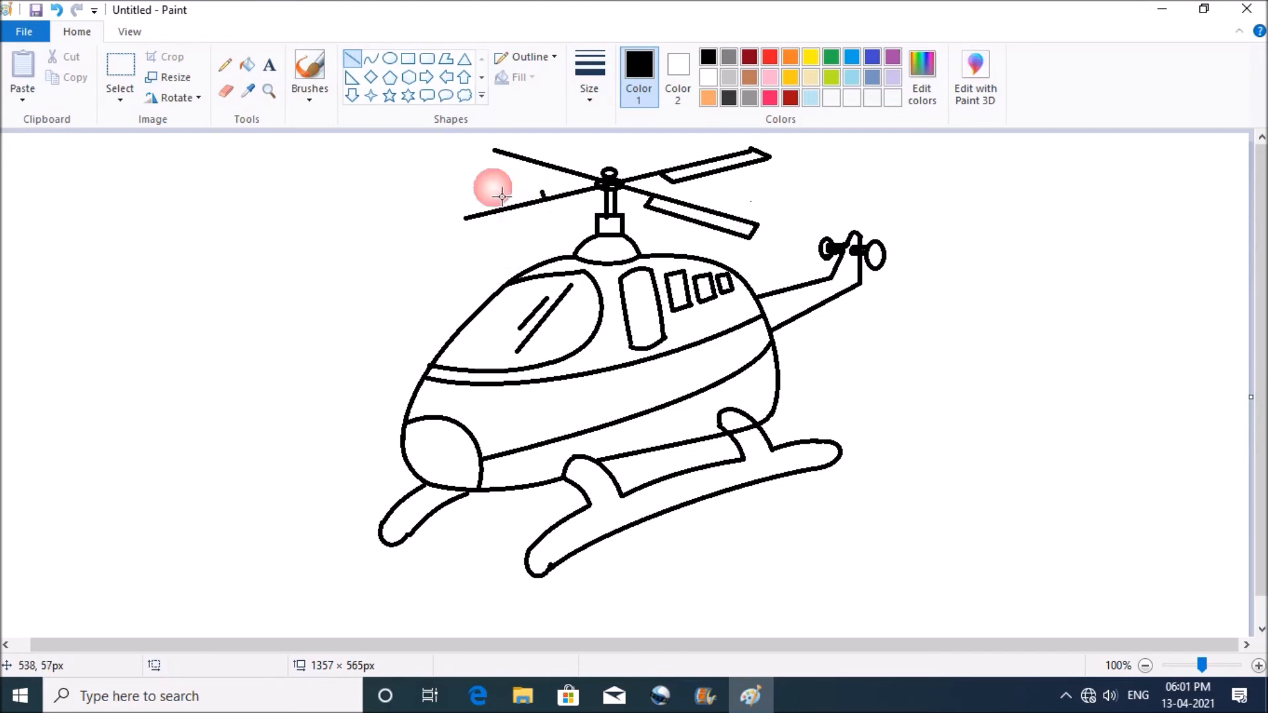
left_click(446, 218)
left_click_drag(458, 218, 474, 228)
left_click(350, 249)
left_click_drag(564, 176, 509, 150)
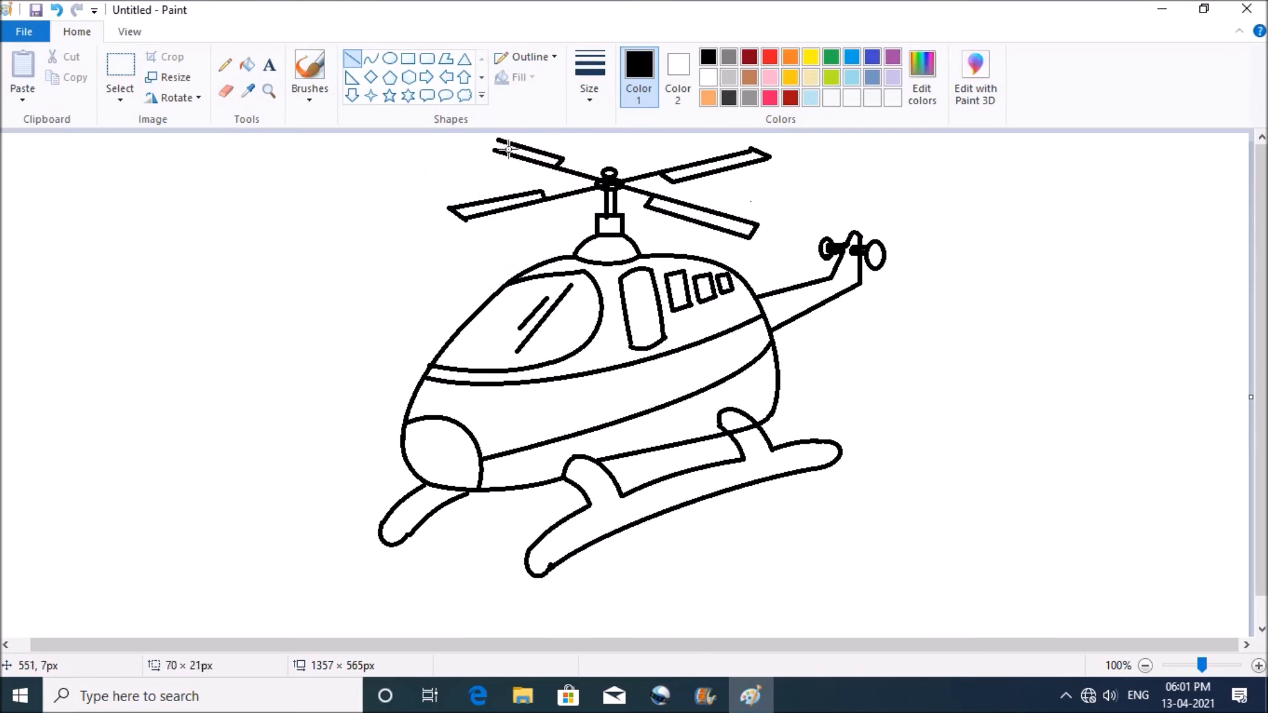
left_click(504, 156)
left_click(323, 234)
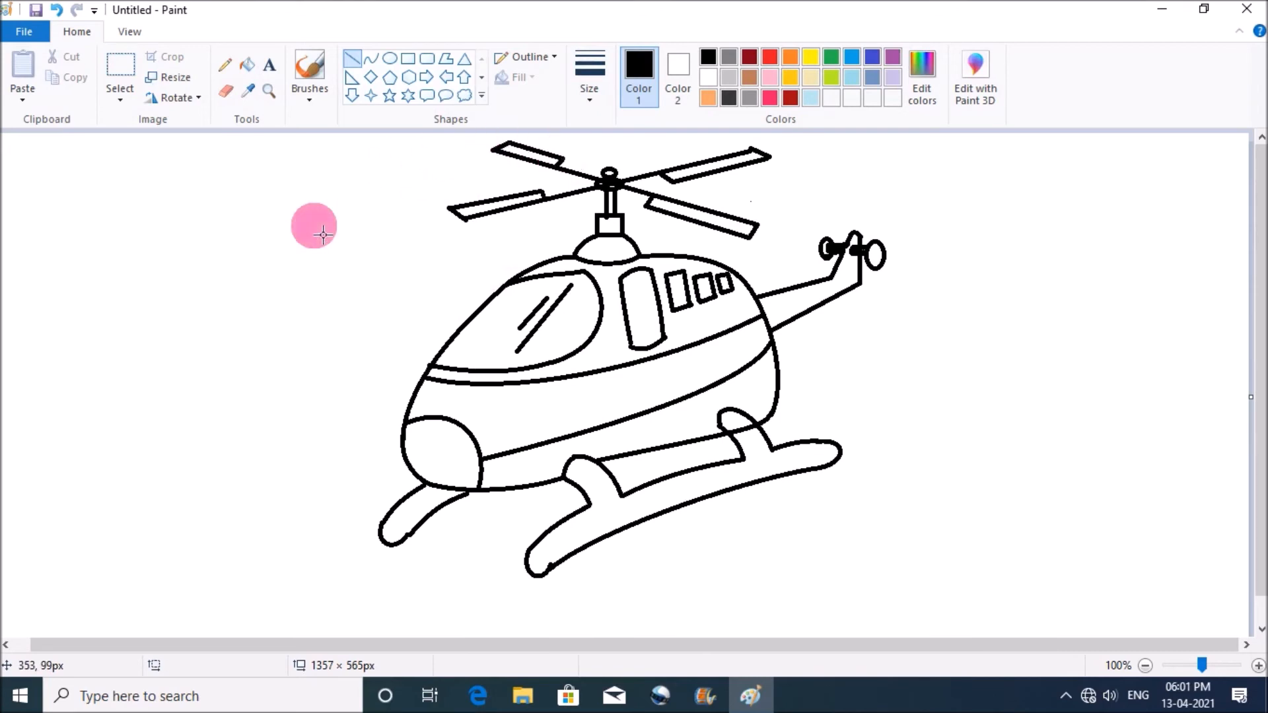
Draw a large and a smaller curved motion arc around the two nose-side rotor blades.
left_click(372, 58)
left_click(566, 151)
mouse_move(554, 140)
left_mouse_down()
mouse_move(544, 222)
mouse_move(433, 163)
mouse_move(487, 227)
left_mouse_up()
left_click(437, 209)
left_click_drag(560, 178, 560, 178)
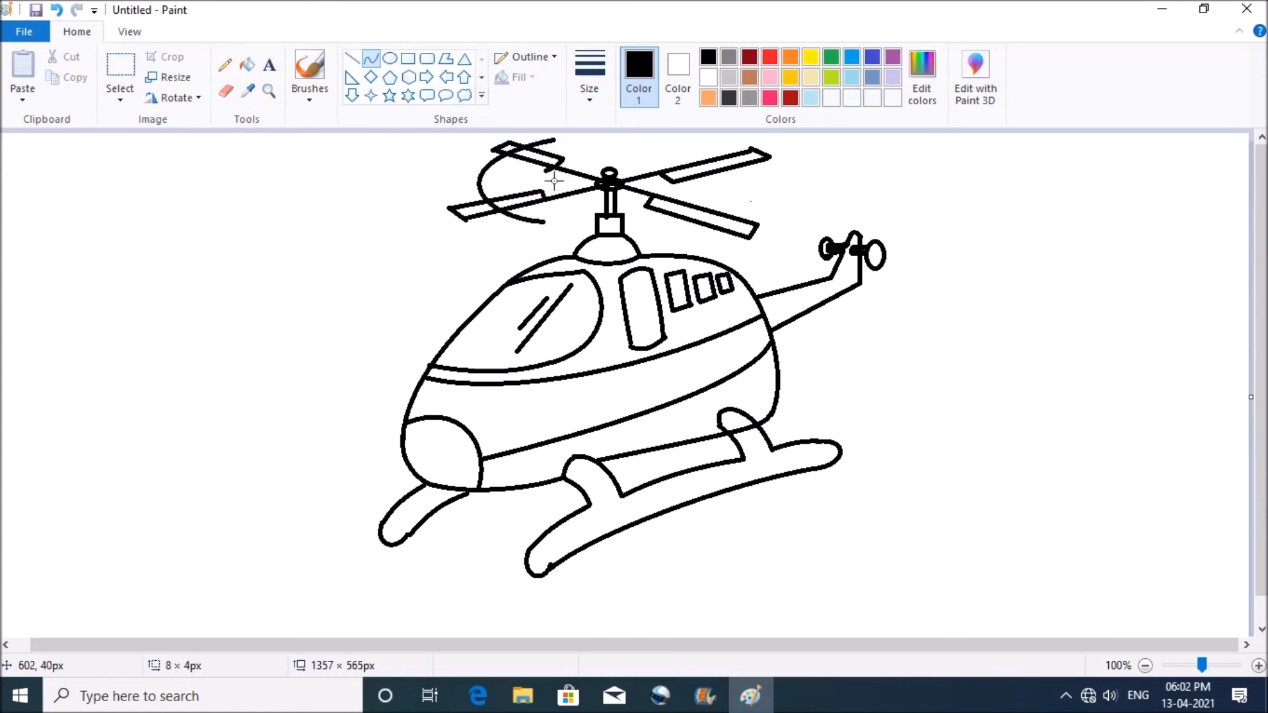
left_click_drag(476, 168, 480, 204)
left_click(323, 196)
Draw a large and a smaller curved motion arc around the tail-side rotor blades.
left_click_drag(710, 148, 710, 148)
left_click_drag(722, 218, 793, 195)
left_click(900, 193)
mouse_move(703, 164)
left_mouse_down()
mouse_move(709, 195)
mouse_move(747, 198)
left_mouse_up()
left_click(326, 261)
Erase the cabin outline segments that cross the rear skid strut.
left_click(269, 91)
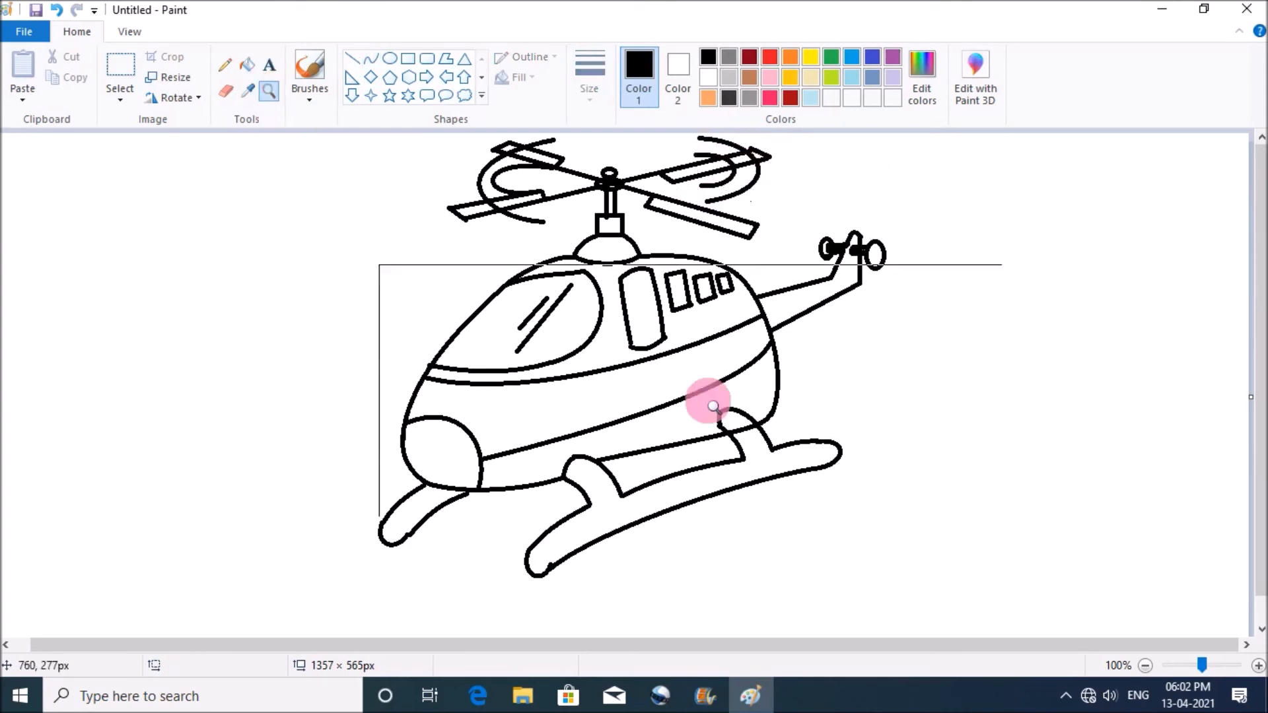
left_click(712, 403)
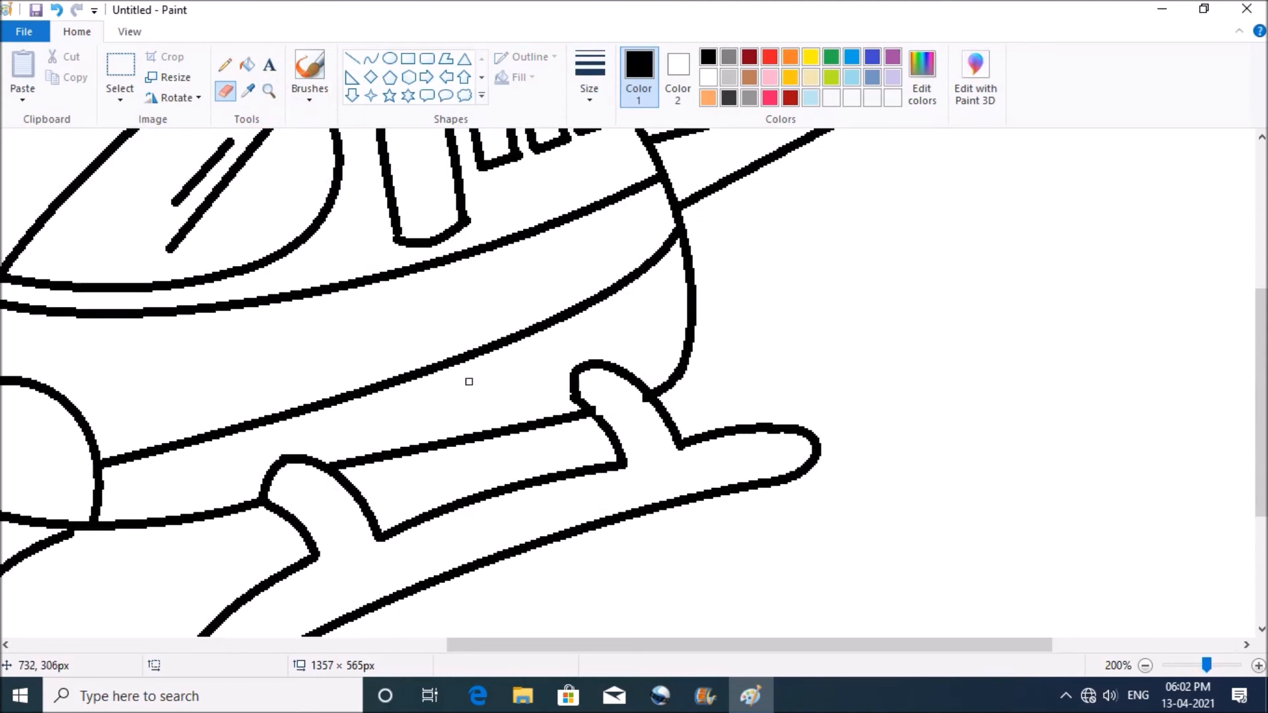
left_click(269, 90)
right_click(260, 334)
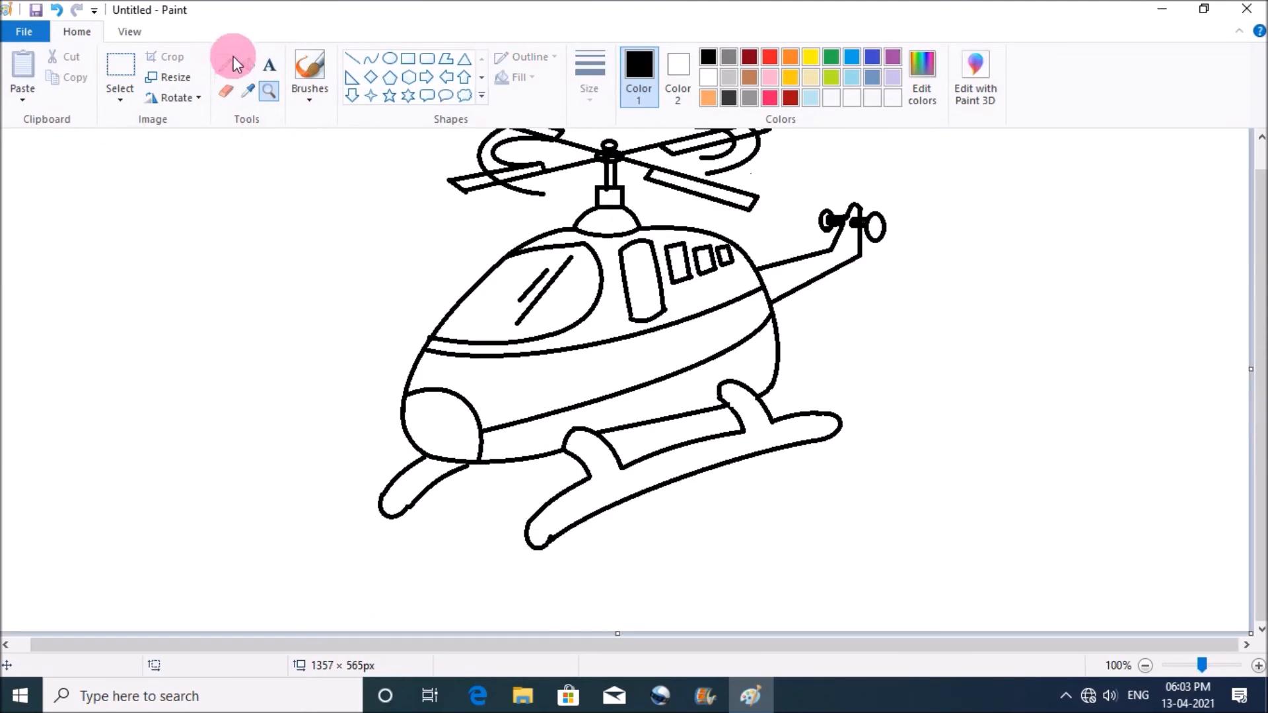
left_click_drag(469, 465, 473, 460)
Erase the rotor lines inside the hub oval and the motion arc parts that run across the blades.
scroll(276, 414, "up", 1)
left_click(269, 90)
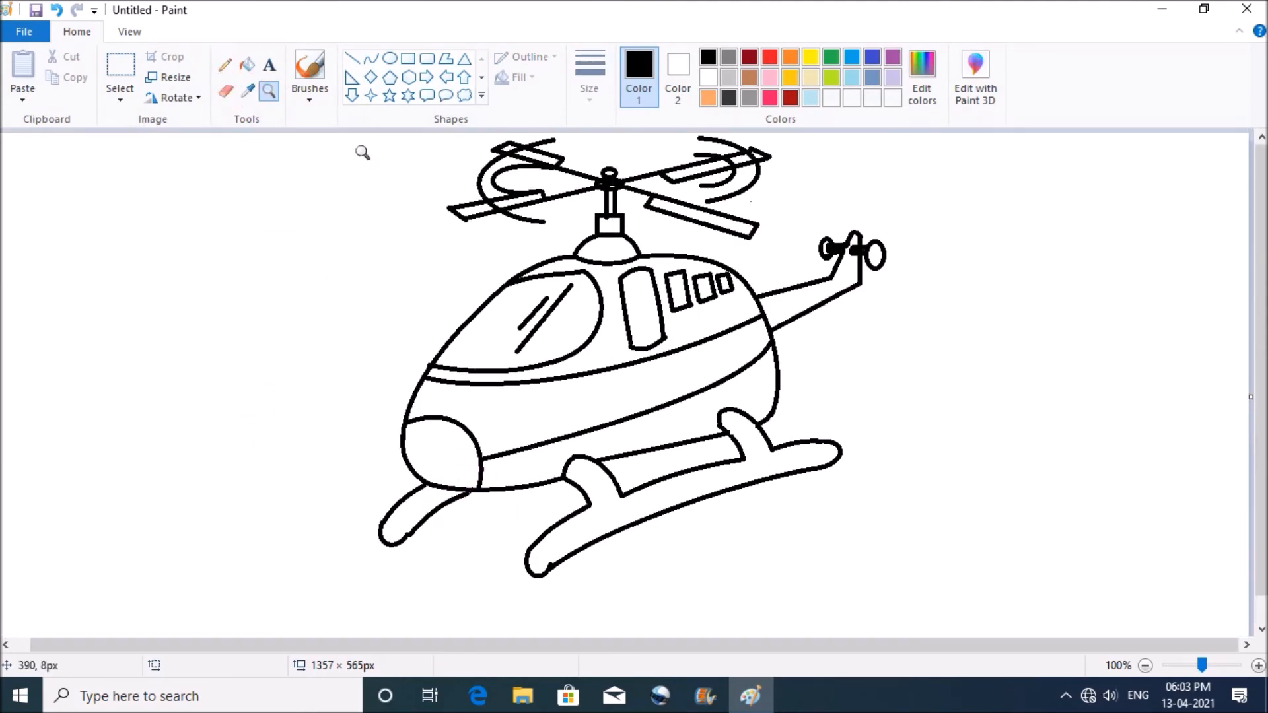
left_click(595, 169)
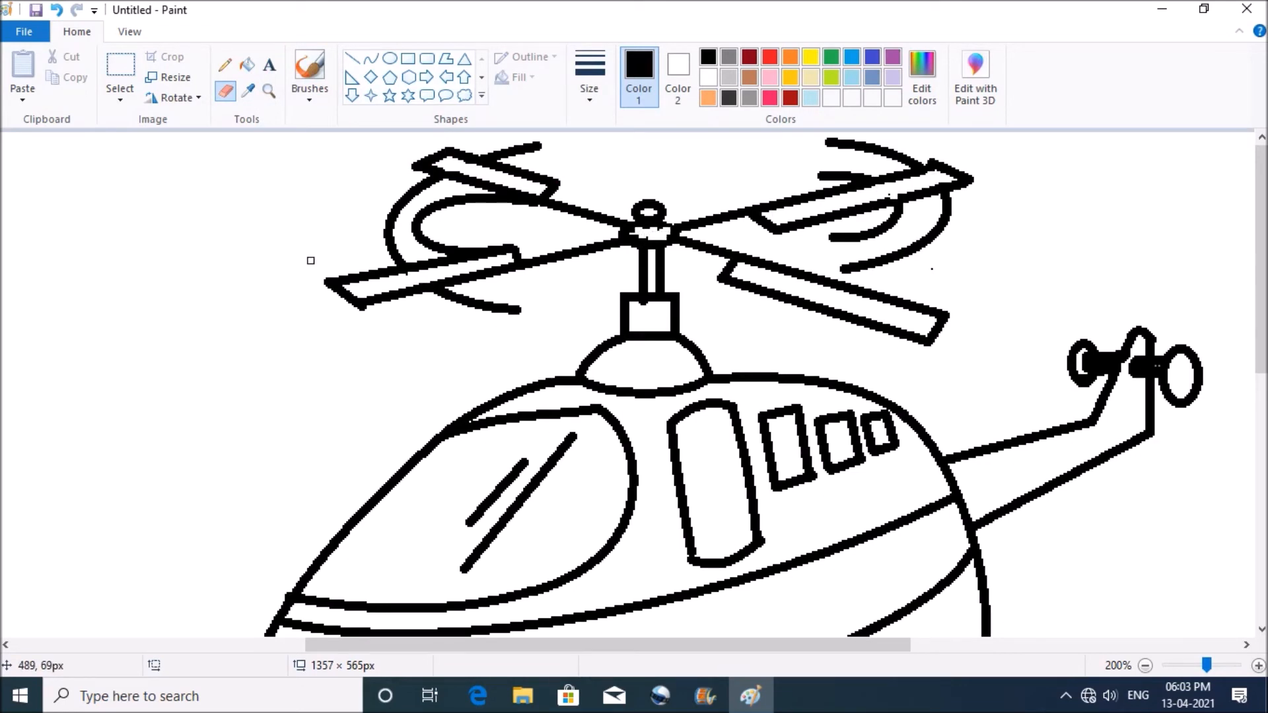
Erase the lower edge of the rooftop dome and redraw it with clean curves.
left_click(269, 91)
right_click(294, 137)
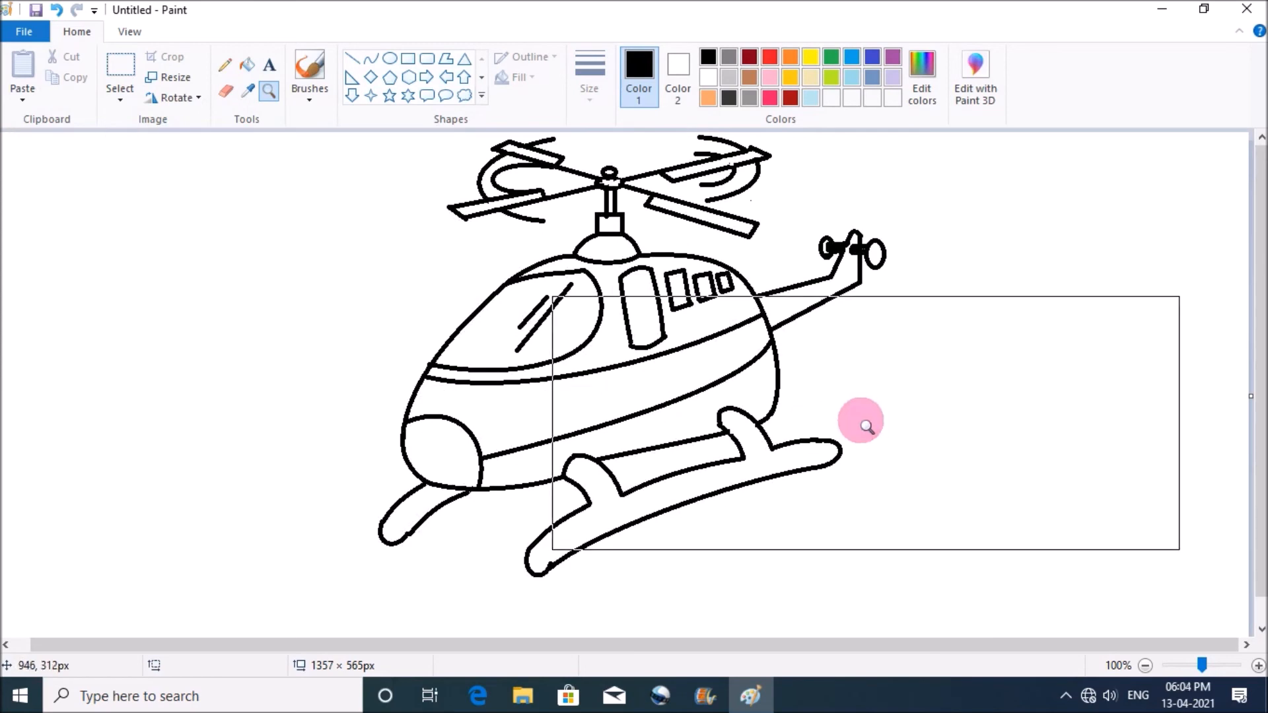
left_click(636, 271)
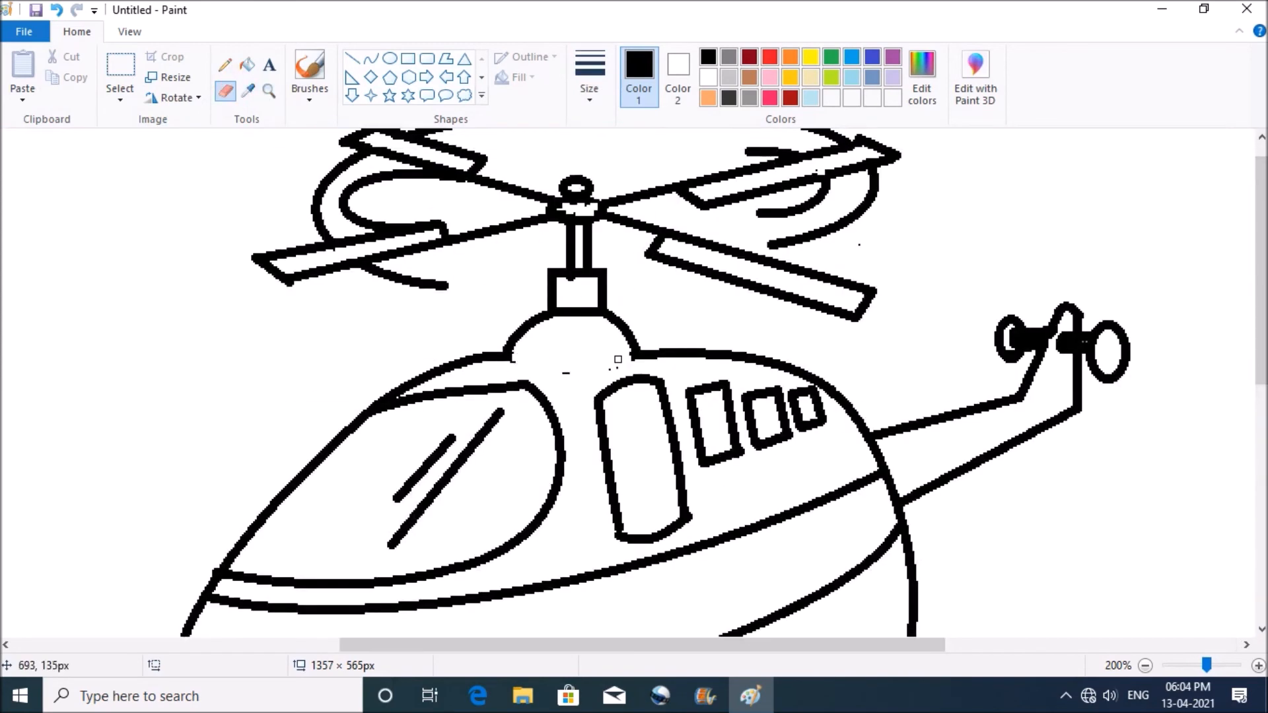
left_click(372, 60)
mouse_move(510, 356)
left_mouse_down()
mouse_move(632, 357)
mouse_move(612, 378)
left_mouse_up()
left_click(225, 91)
left_click(372, 59)
left_click_drag(604, 308, 630, 340)
Erase the windshield's sharp upper rear corner and round it off with a short curve.
left_click(269, 90)
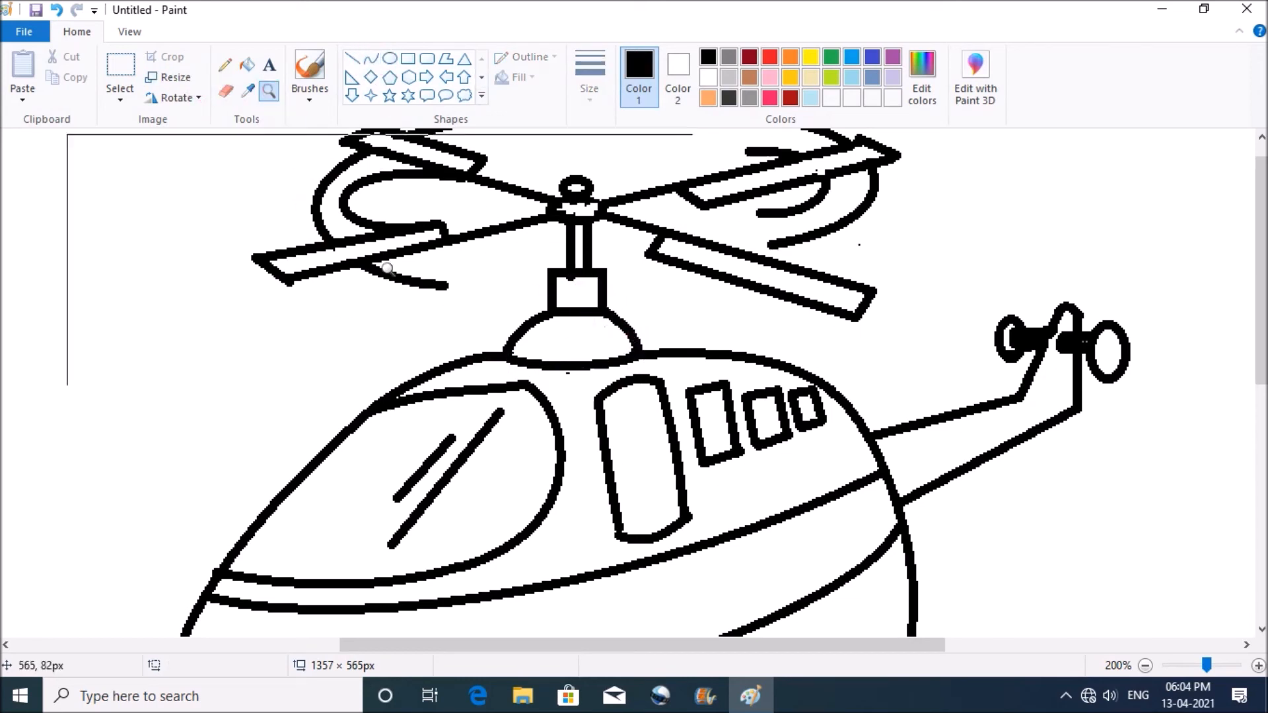
right_click(383, 263)
left_click(397, 263)
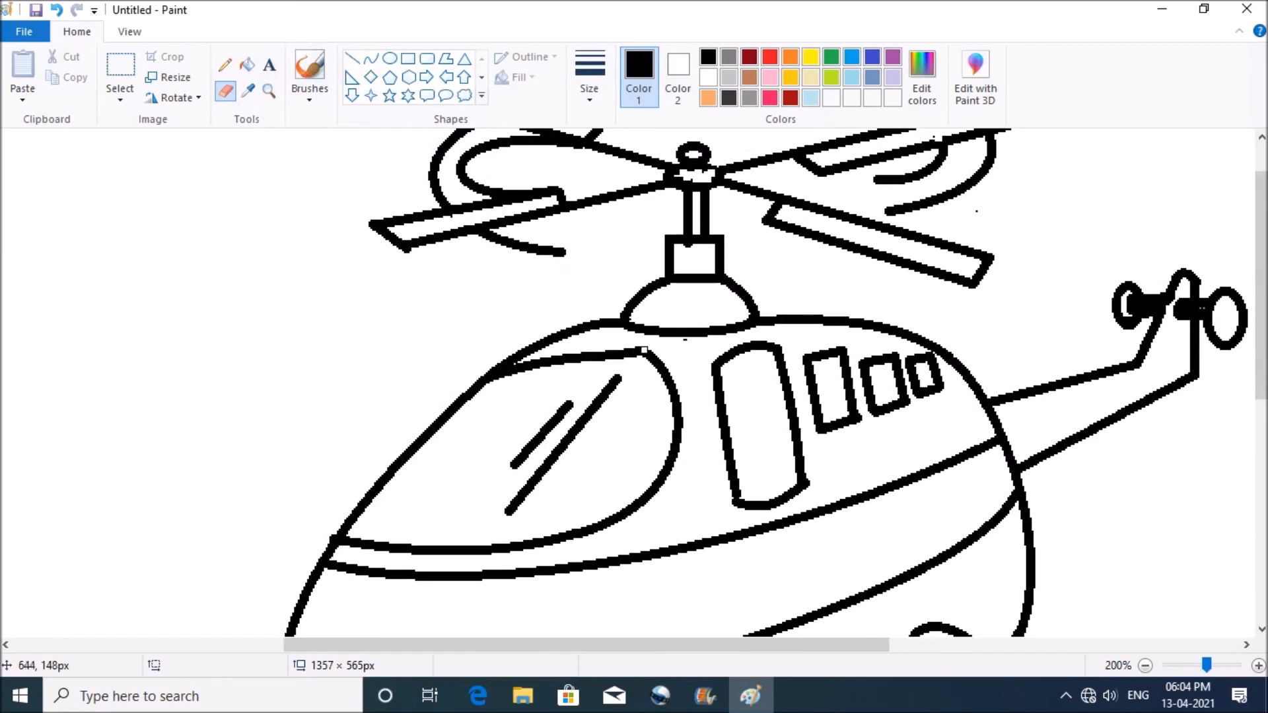
left_click(371, 60)
left_click_drag(616, 357, 654, 361)
left_click(646, 356)
left_click(645, 355)
left_click(361, 309)
Fill the four main rotor blades and both landing skids with medium gray.
left_click(269, 91)
right_click(340, 213)
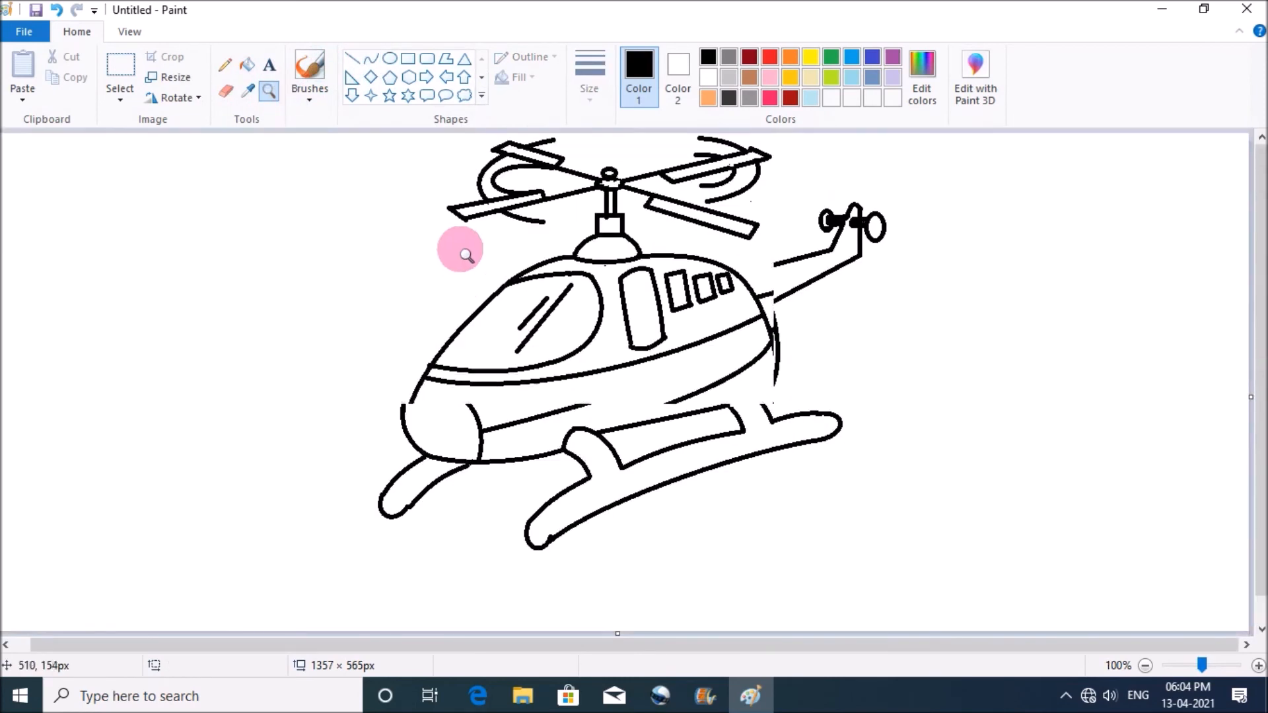
left_click(730, 57)
left_click(246, 64)
left_click(521, 153)
left_click(489, 206)
left_click(664, 208)
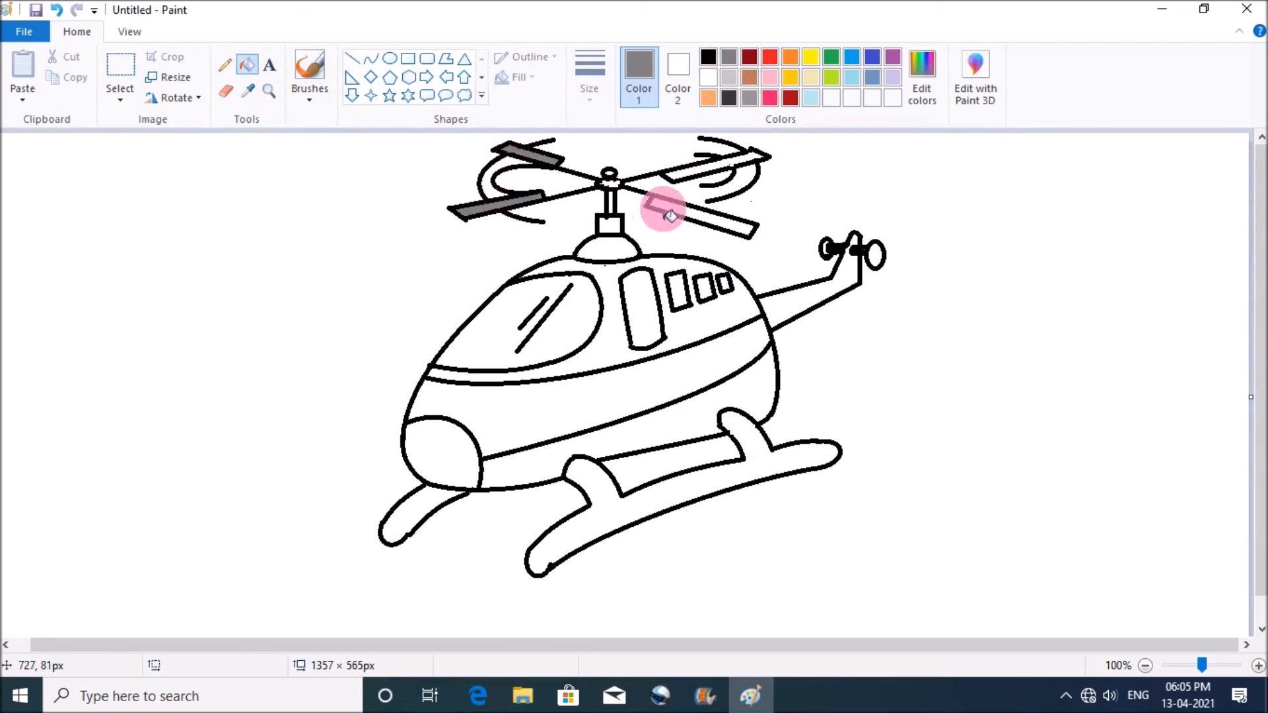
left_click(697, 170)
left_click(430, 504)
left_click(604, 522)
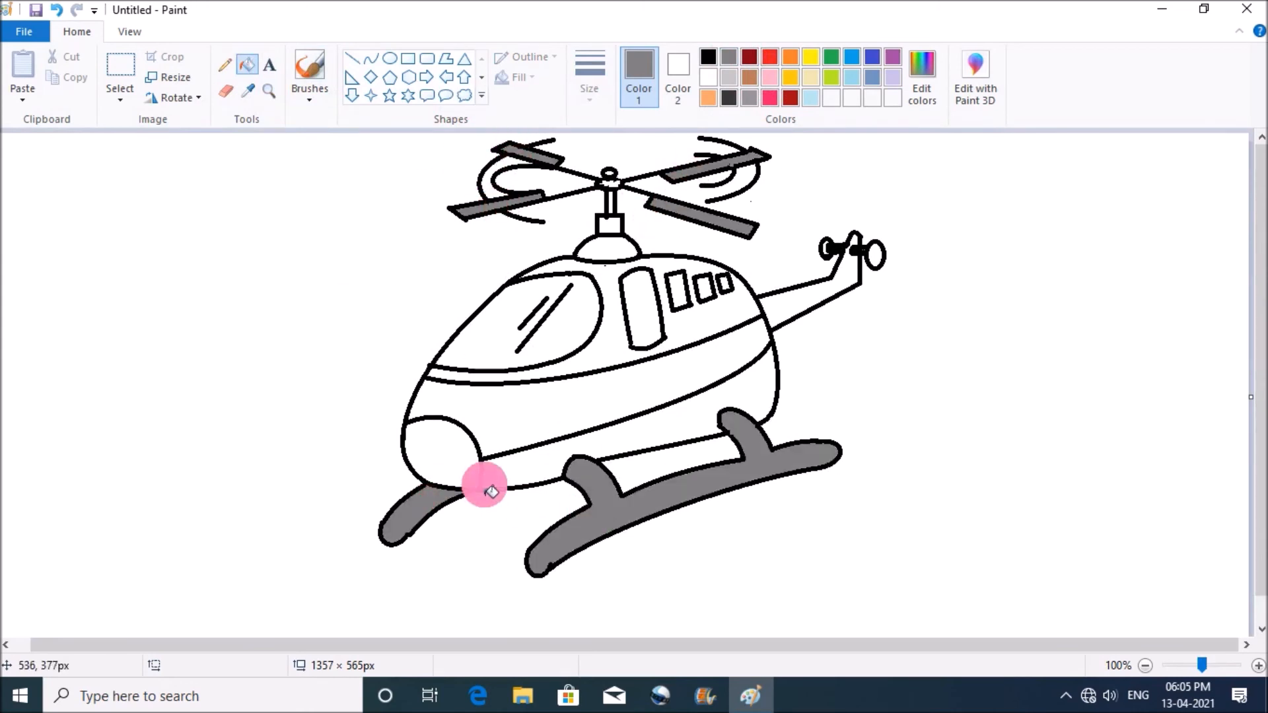
Fill the windshield, the tall side window and the three small windows with pale blue.
left_click(812, 98)
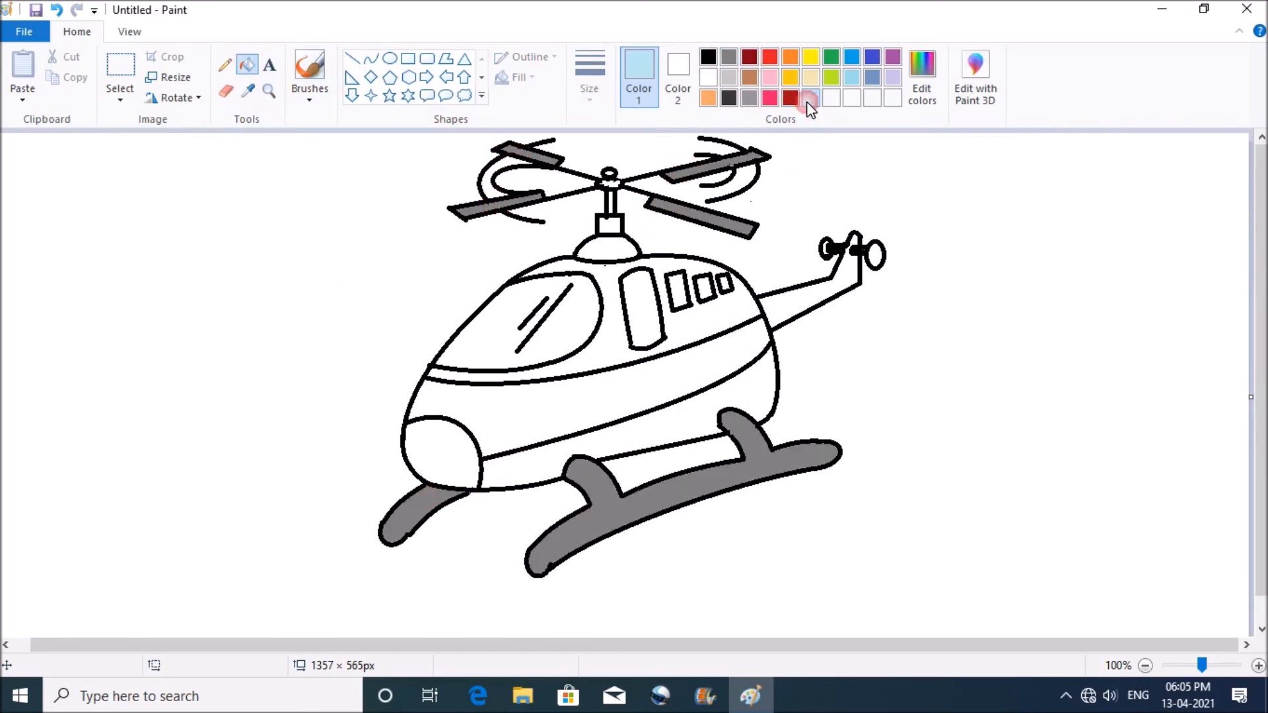
left_click(505, 347)
left_click(661, 306)
left_click(677, 291)
left_click(704, 289)
left_click(725, 284)
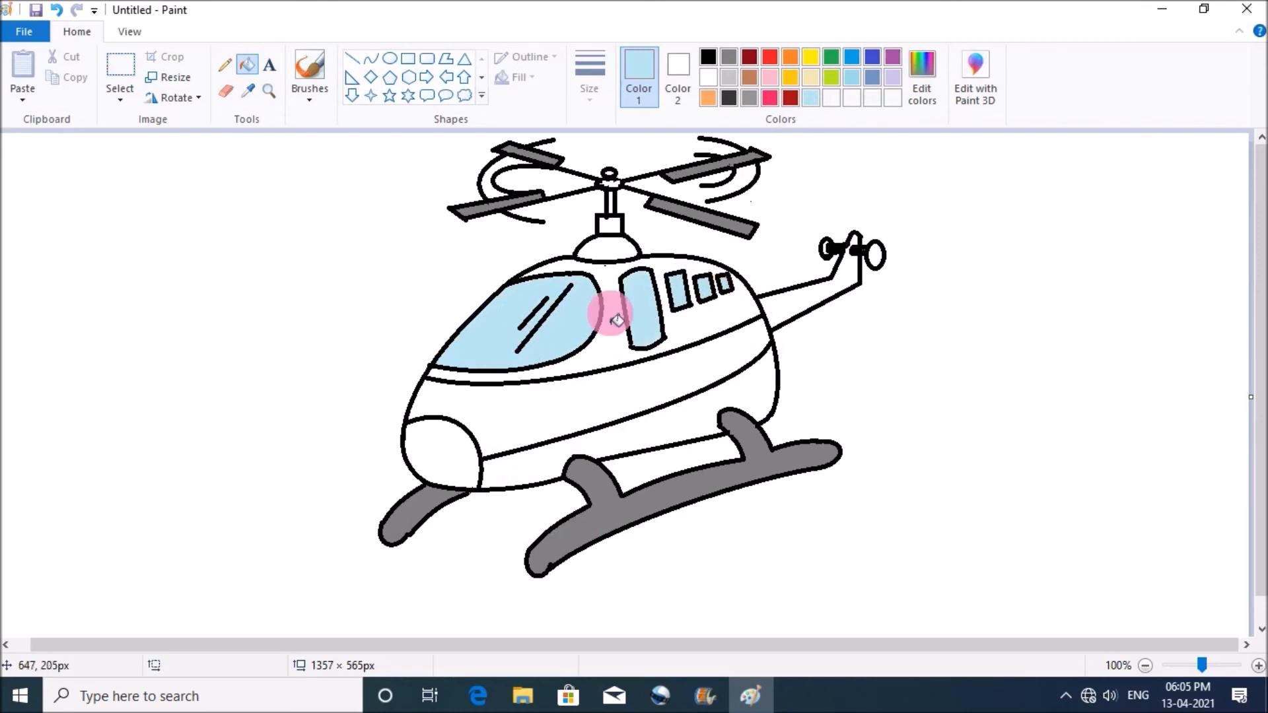
Refill the windshield with a brighter turquoise blue.
left_click(852, 57)
left_click(505, 324)
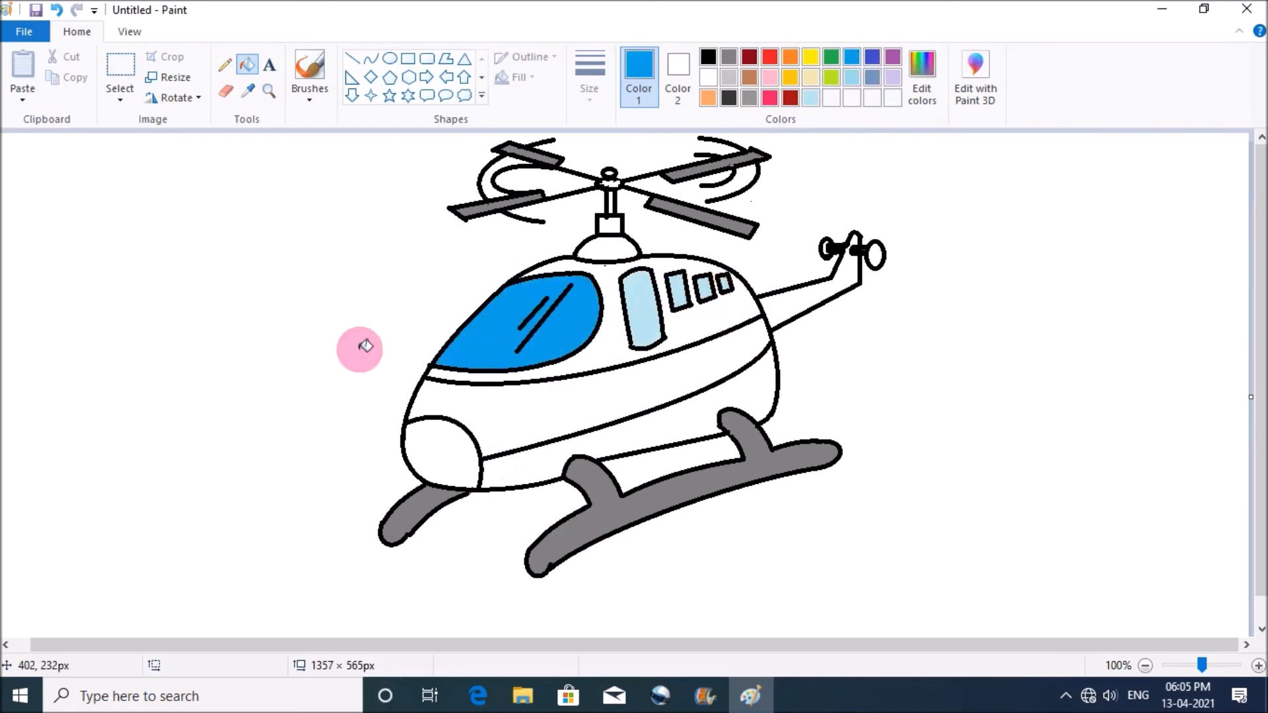
left_click(371, 59)
left_click_drag(534, 266, 624, 279)
key("ctrl+z")
left_click(708, 58)
left_click_drag(540, 267, 702, 261)
left_click_drag(622, 273, 628, 275)
left_click(433, 239)
key("ctrl+z")
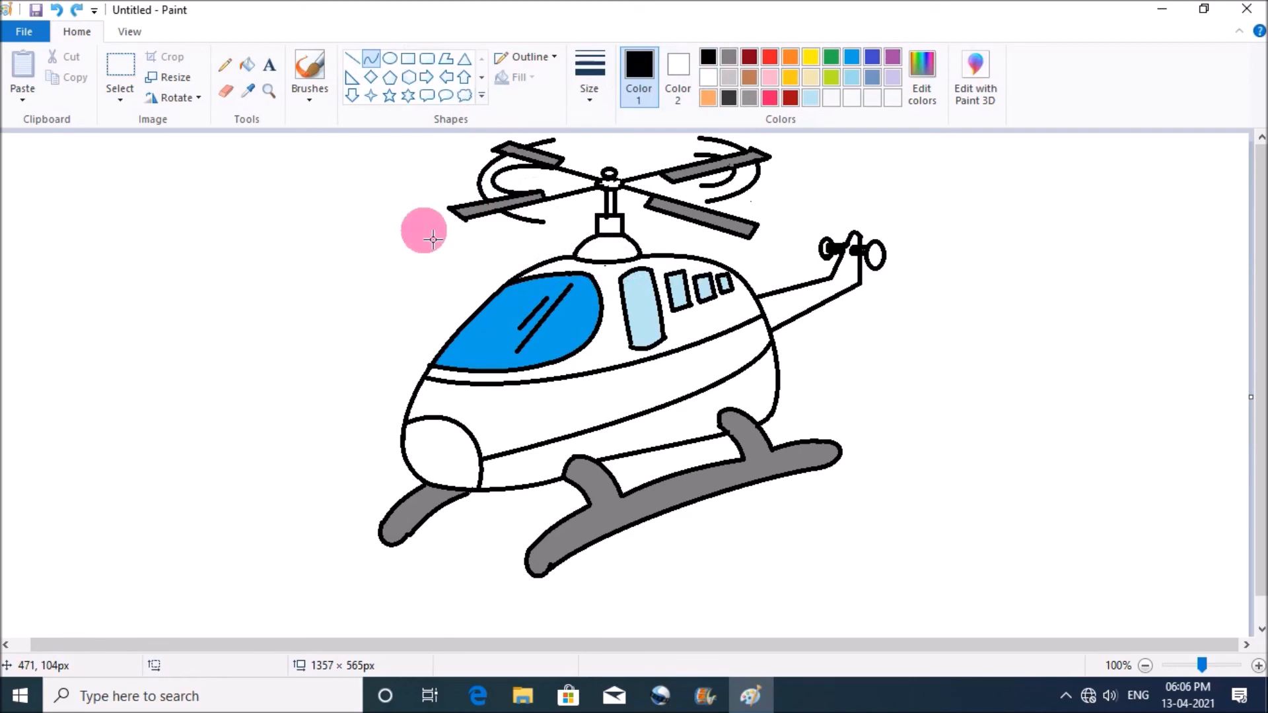
Fill the cabin, lower hull, nose, rotor dome, tail boom and tail rotor discs with lime, and the middle stripe with red.
left_click(832, 77)
left_click(246, 66)
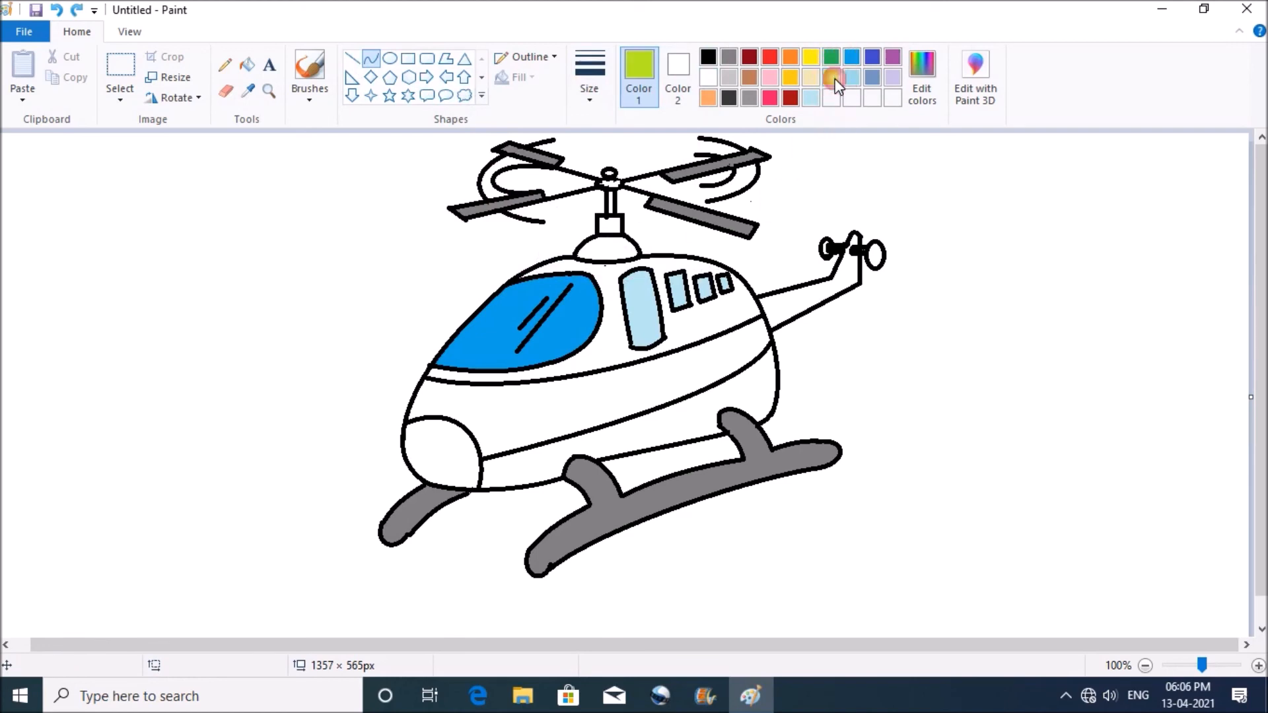
left_click(656, 433)
left_click(611, 344)
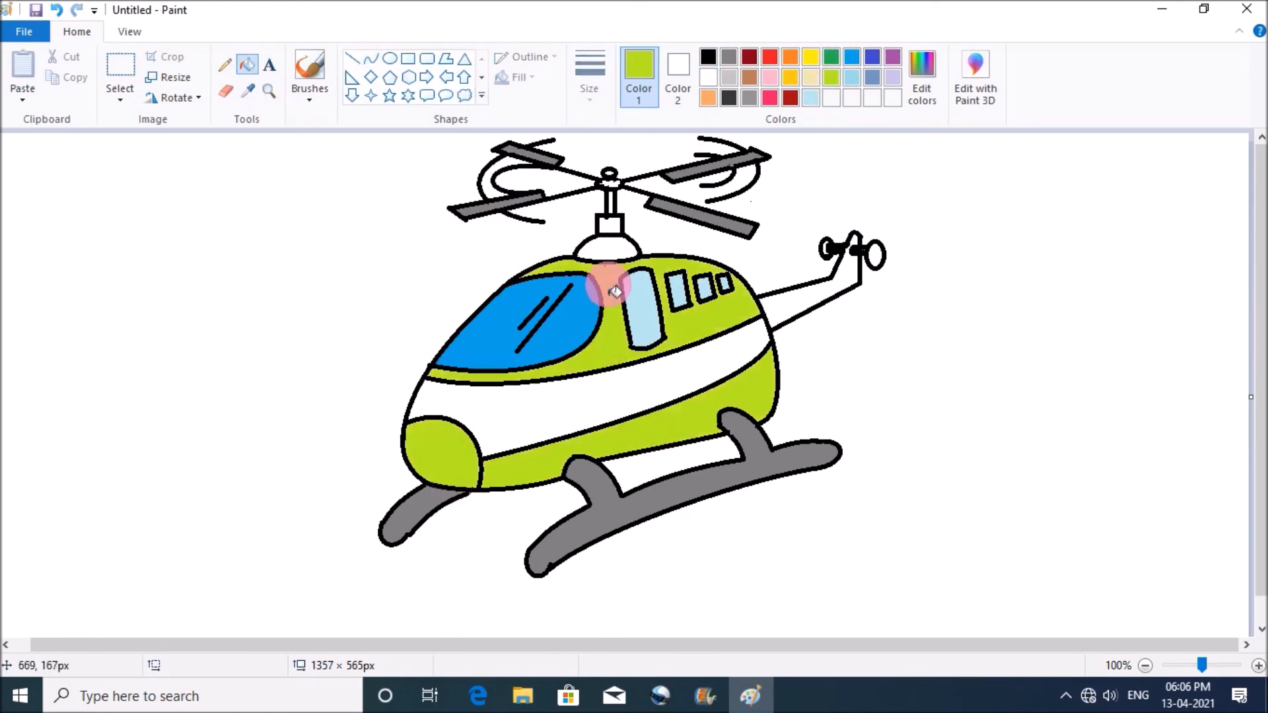
left_click(606, 249)
left_click(770, 57)
left_click(634, 380)
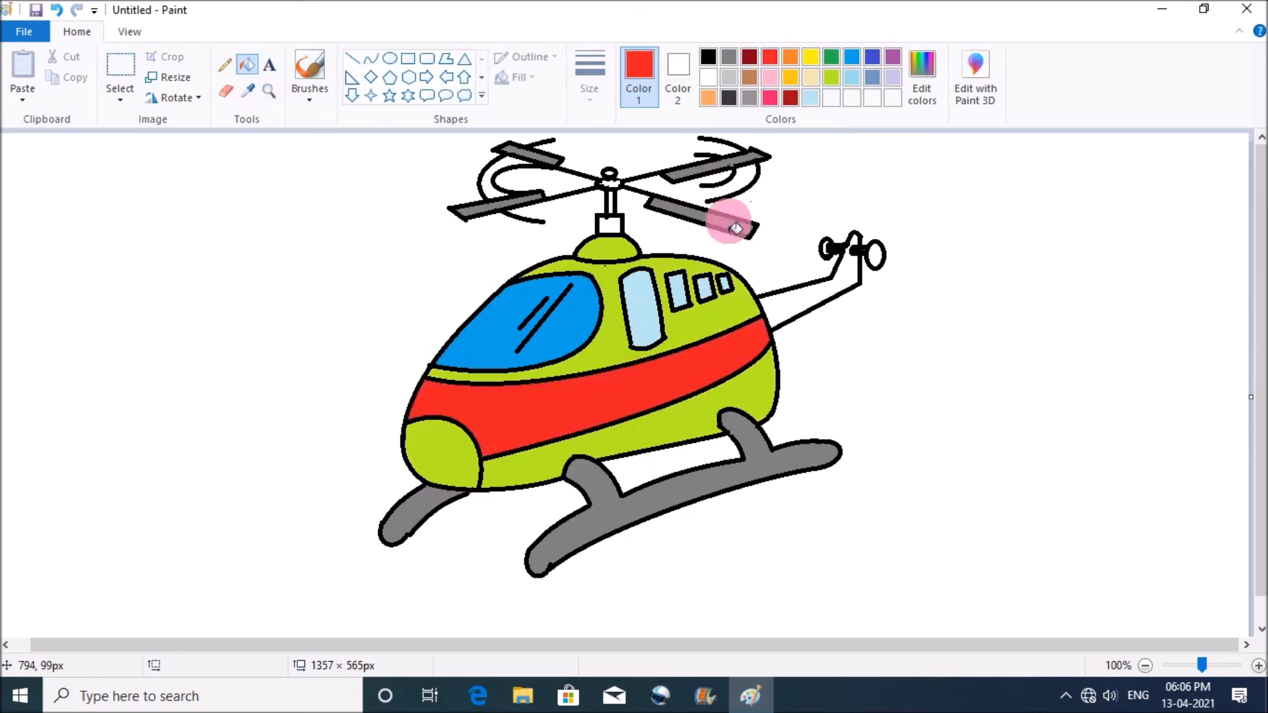
left_click(832, 77)
left_click(793, 309)
left_click(65, 282)
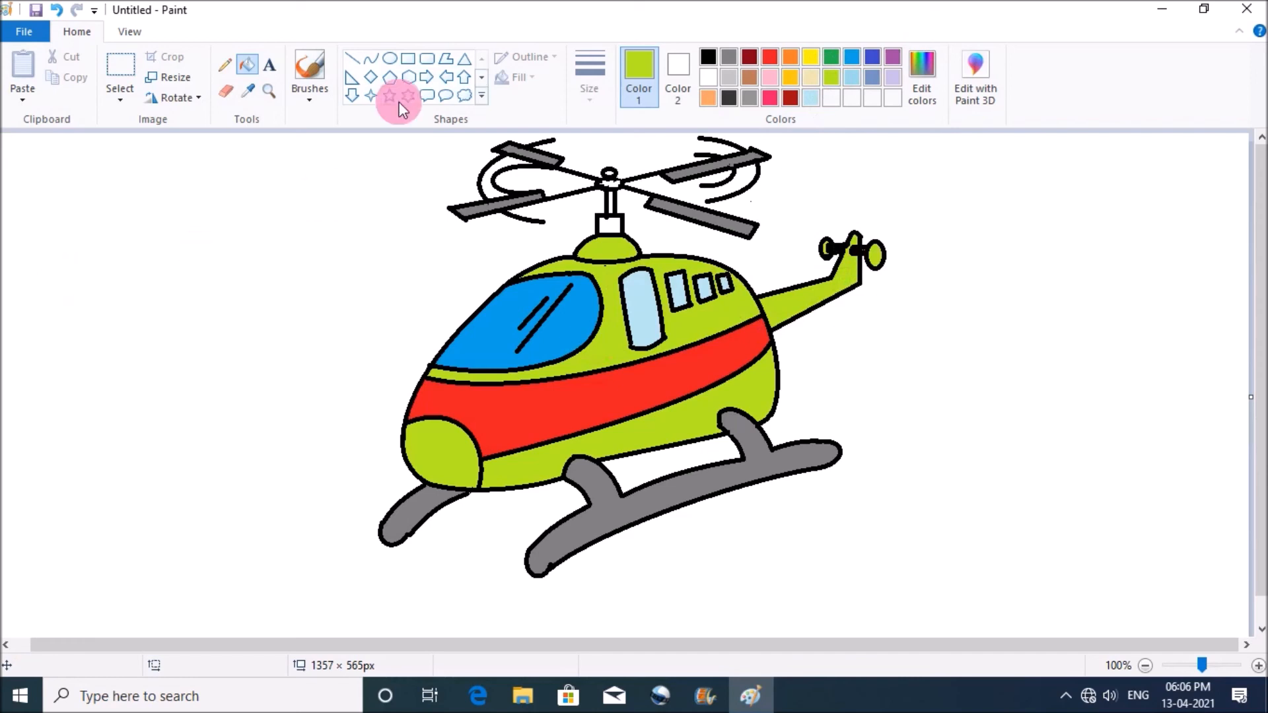
Refill the upper cabin, lower hull, nose, tail boom and rotor dome with purple.
left_click(893, 57)
left_click(617, 316)
left_click(663, 426)
left_click(424, 446)
left_click(775, 305)
left_click(608, 250)
Try green on the middle stripe, and fill the stripe and both tail rotor discs with indigo.
left_click(831, 57)
left_click(436, 406)
left_click(872, 59)
left_click(559, 412)
left_click(876, 255)
left_click(827, 249)
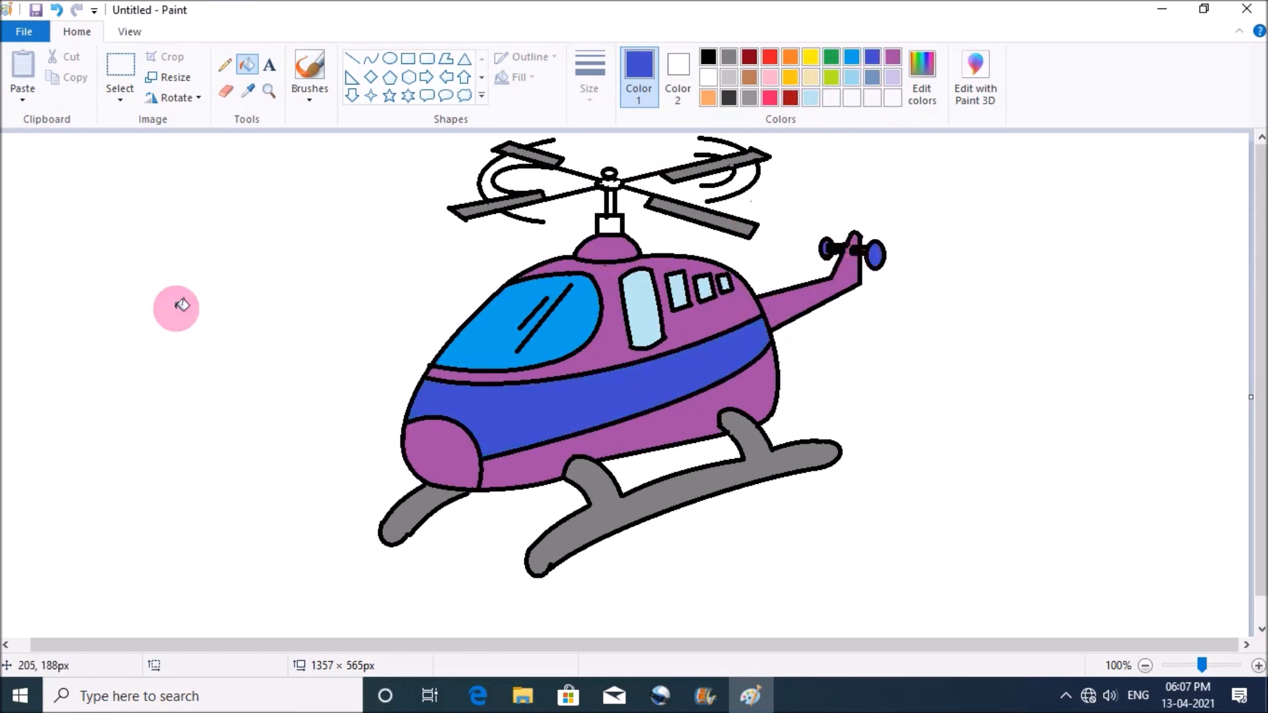
Try lime and rose on the body, and fill the upper cabin, lower hull and nose with light turquoise.
left_click(772, 391)
left_click(426, 448)
left_click(770, 78)
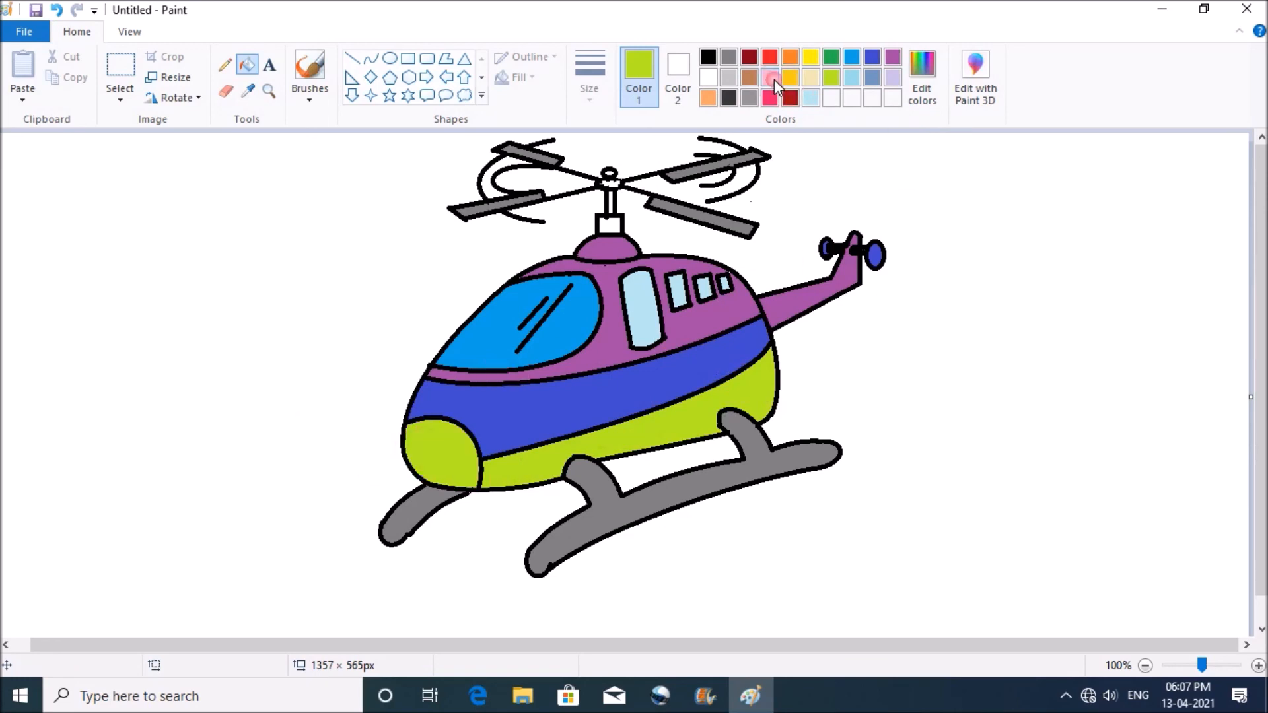
left_click(689, 329)
left_click(852, 78)
left_click(702, 330)
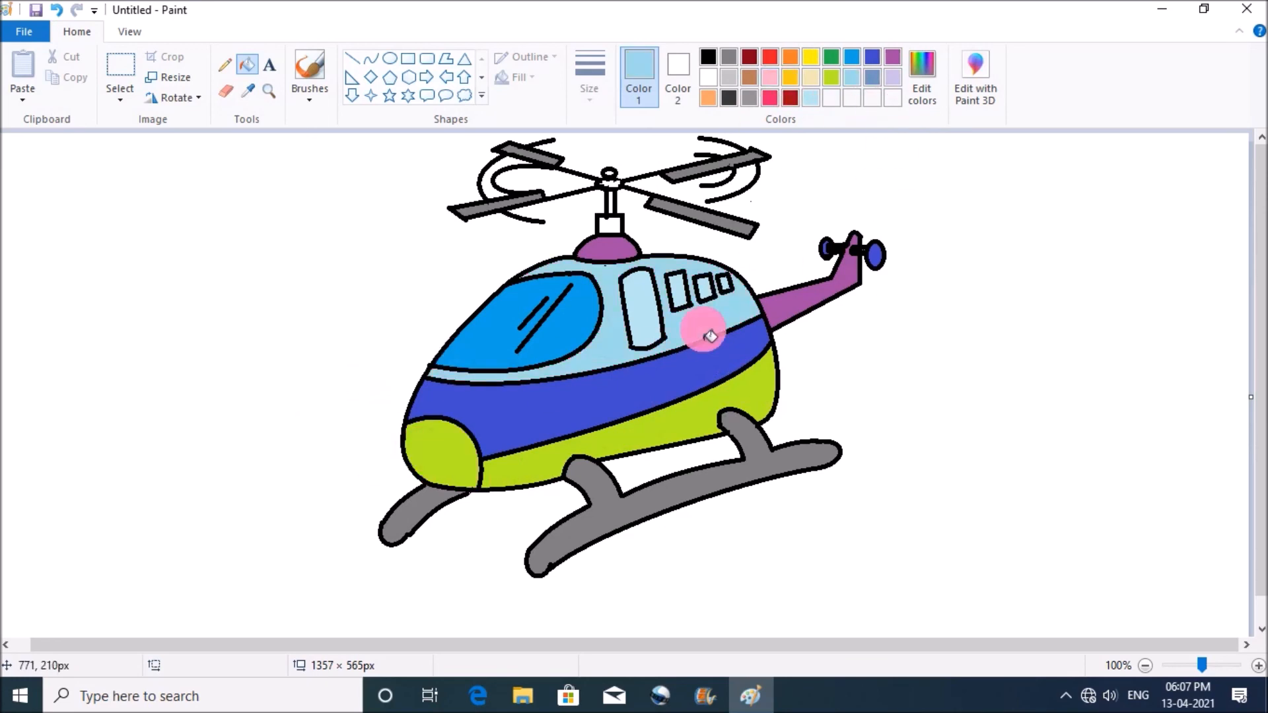
left_click(754, 395)
left_click(443, 453)
Fill the tall side window, the three small windows, the tail boom and the rotor dome with turquoise blue.
left_click(853, 57)
left_click(631, 300)
left_click(678, 291)
left_click(704, 289)
left_click(724, 284)
left_click(807, 303)
left_click(627, 256)
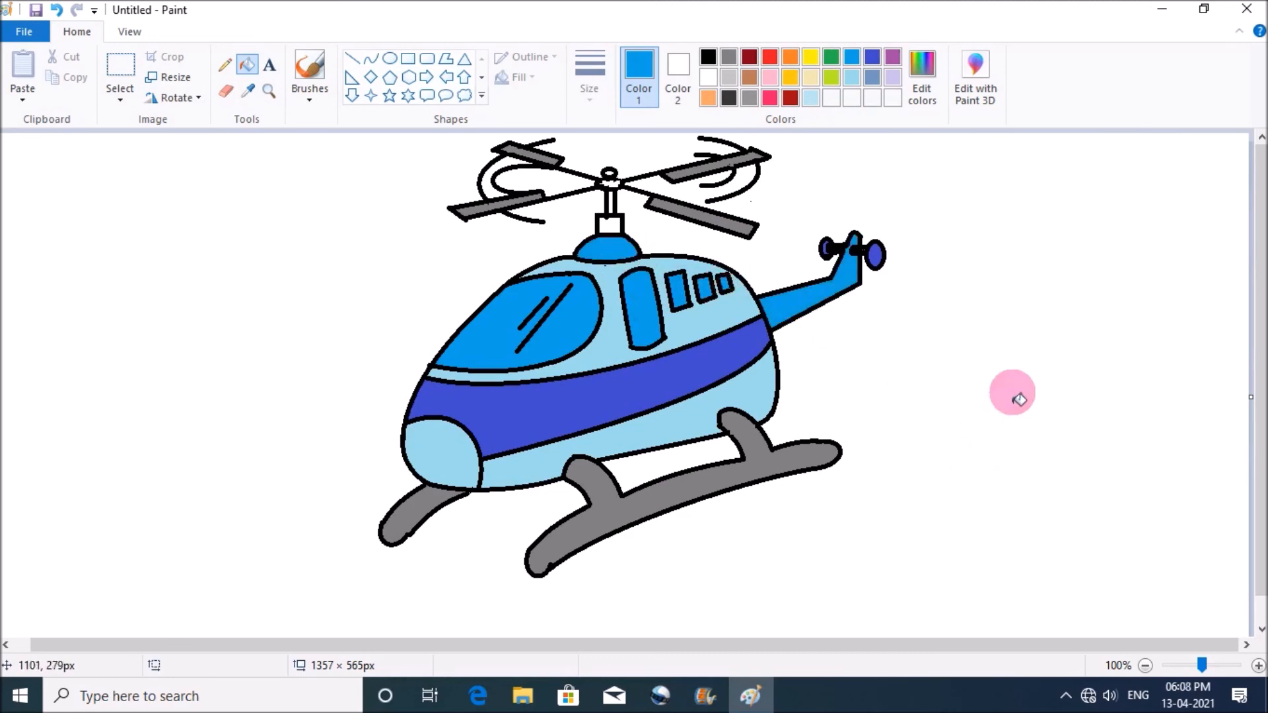
Fill the rotor mast block with light turquoise, and try purple and lime on the middle stripe.
left_click(852, 77)
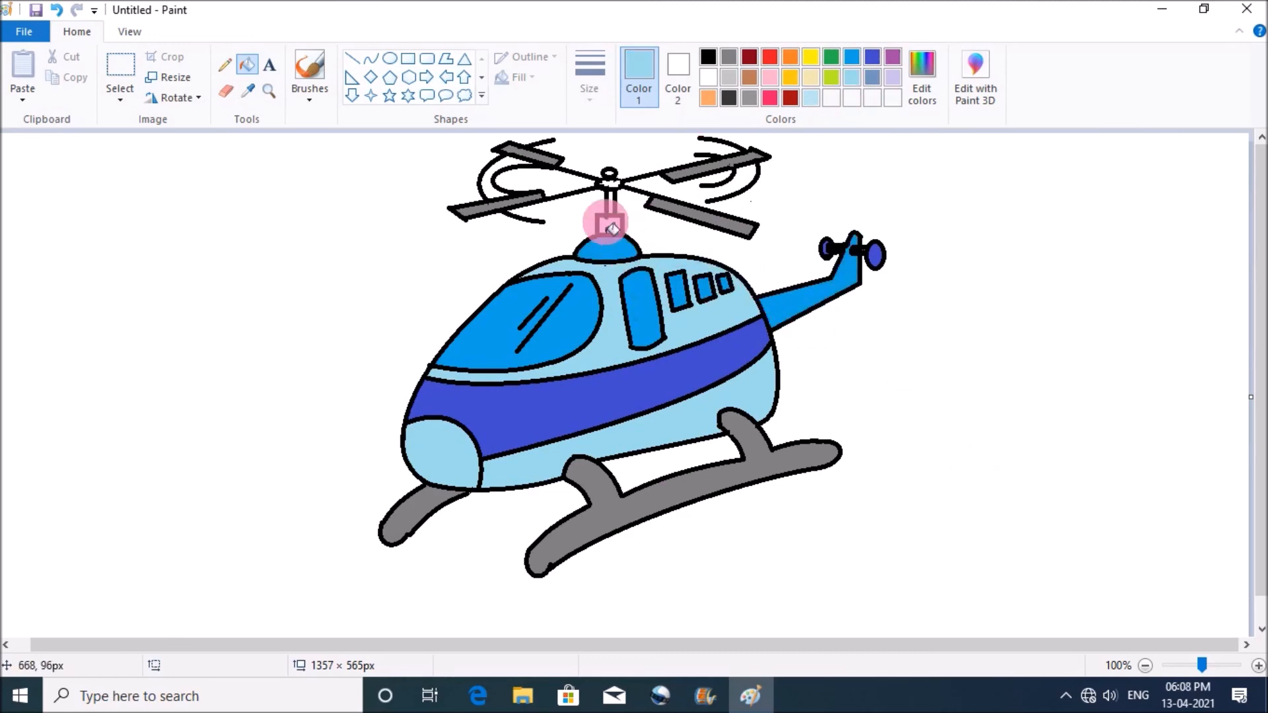
left_click(608, 223)
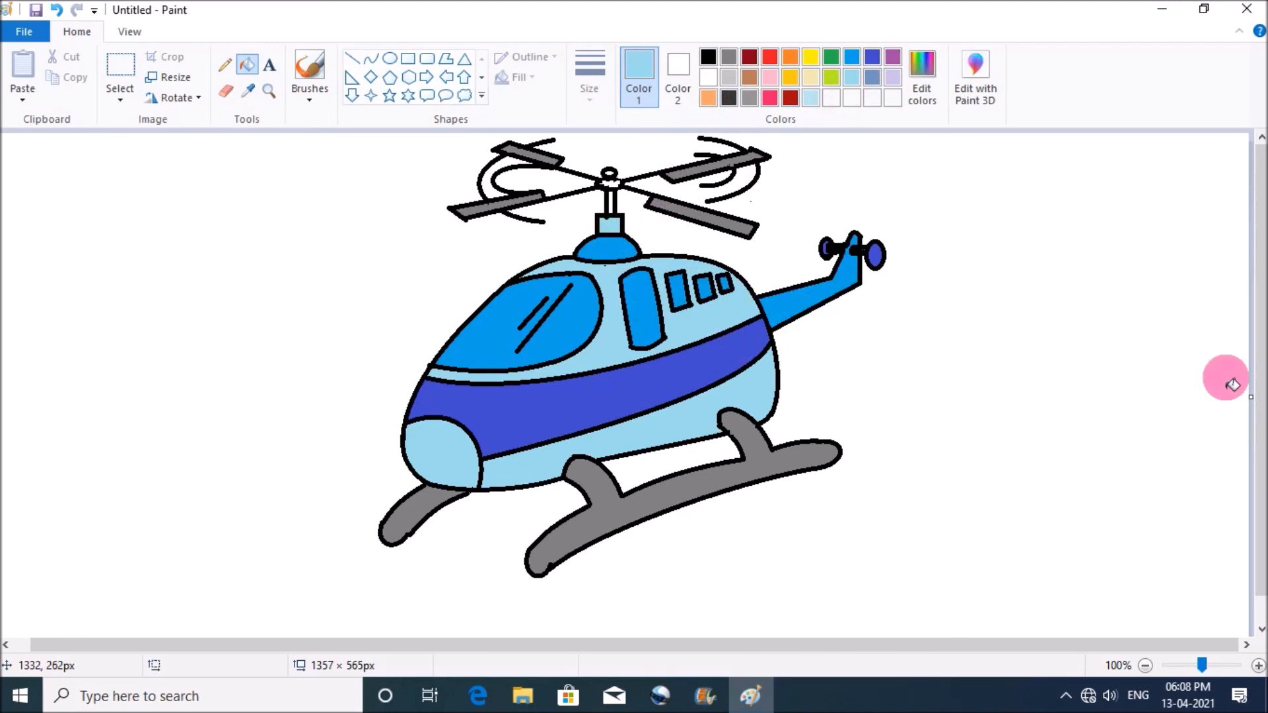
left_click(893, 57)
left_click(680, 380)
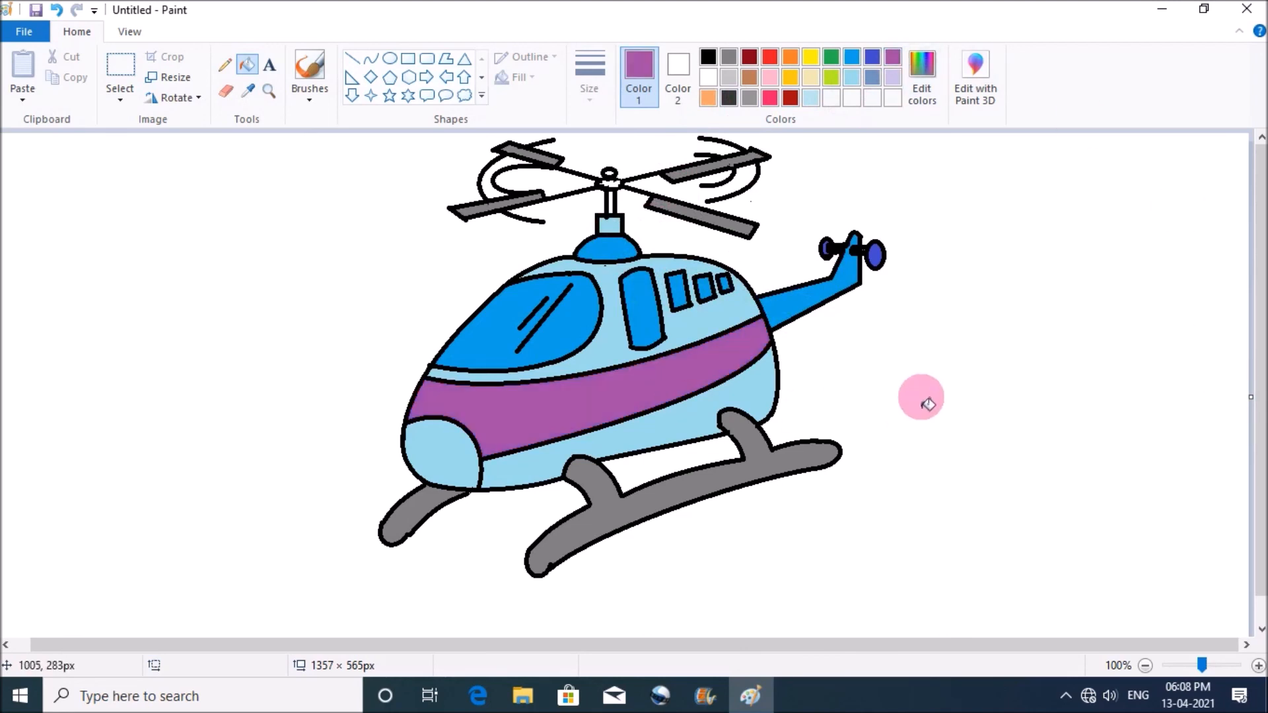
left_click(832, 77)
left_click(674, 375)
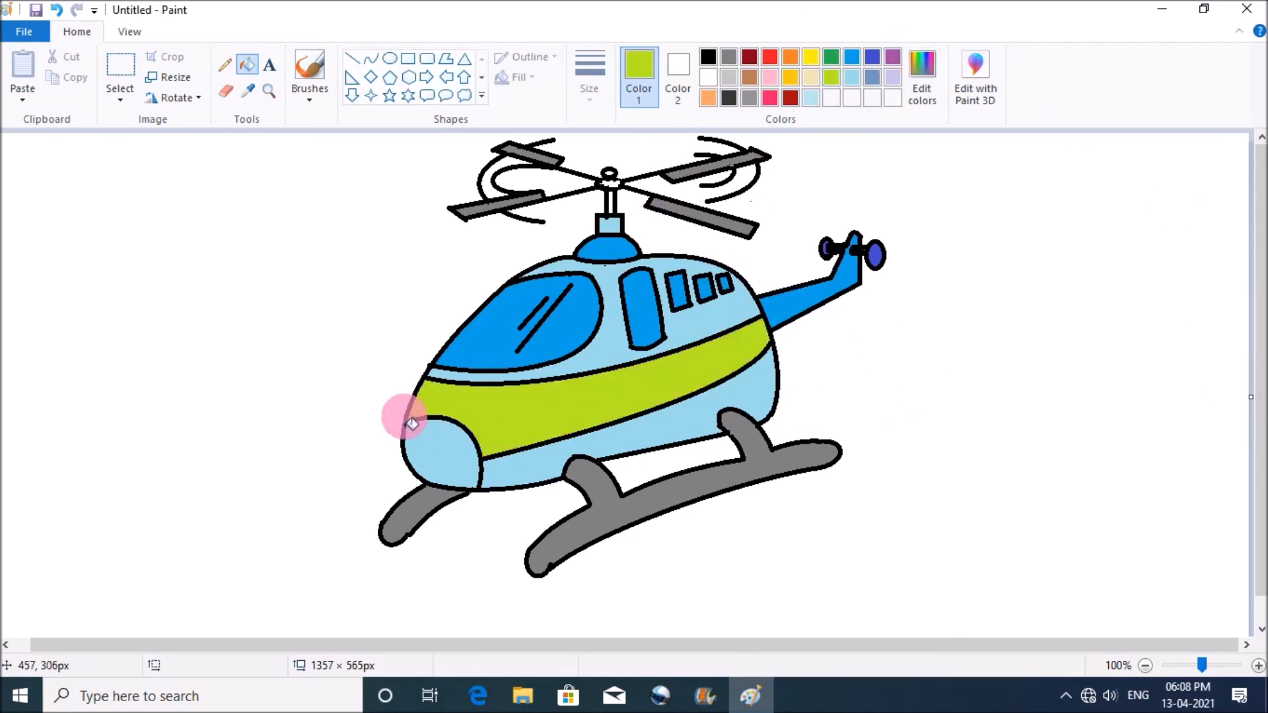
Refill the upper cabin, lower hull, nose, tail boom and rotor dome with gold.
left_click(790, 77)
left_click(717, 319)
left_click(760, 393)
left_click(813, 294)
left_click(607, 248)
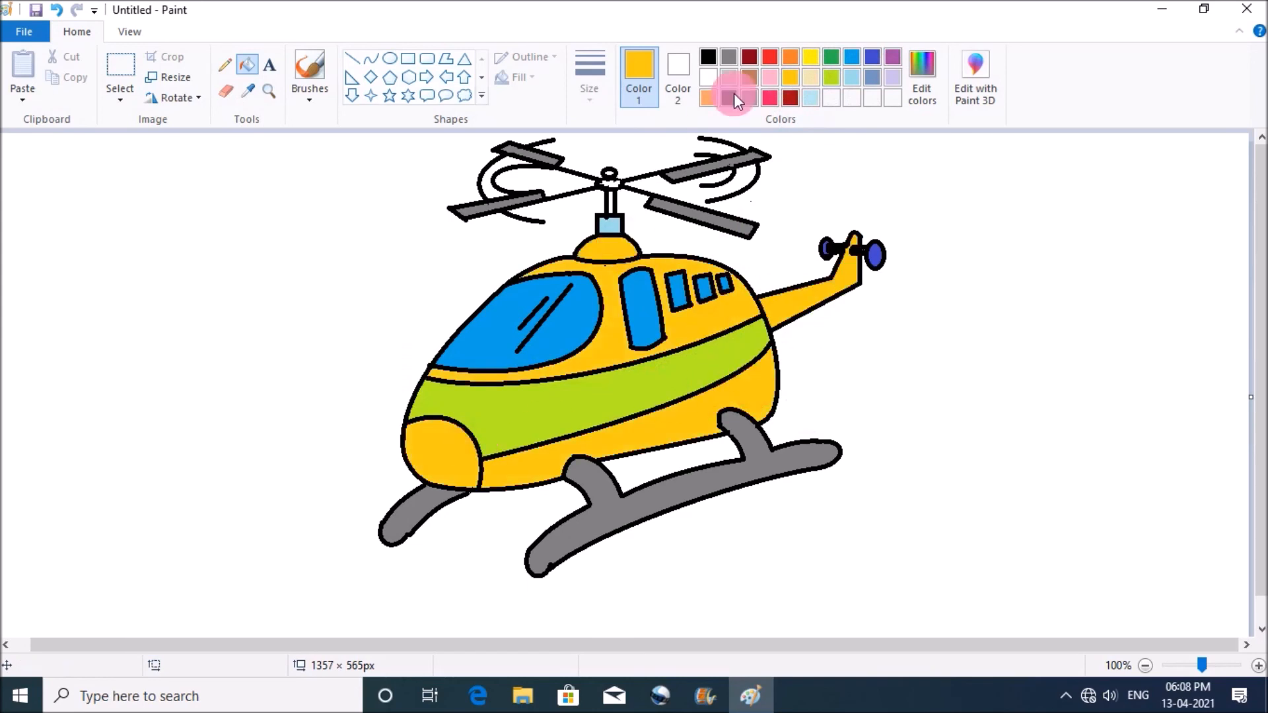
Fill the middle stripe, the rotor mast block and both tail rotor discs with red.
left_click(770, 57)
left_click(529, 413)
left_click(605, 227)
left_click(876, 256)
left_click(827, 249)
Fill both landing skids and all four main rotor blades with black, and pick red as the drawing color.
left_click(708, 57)
left_click(595, 515)
left_click(419, 512)
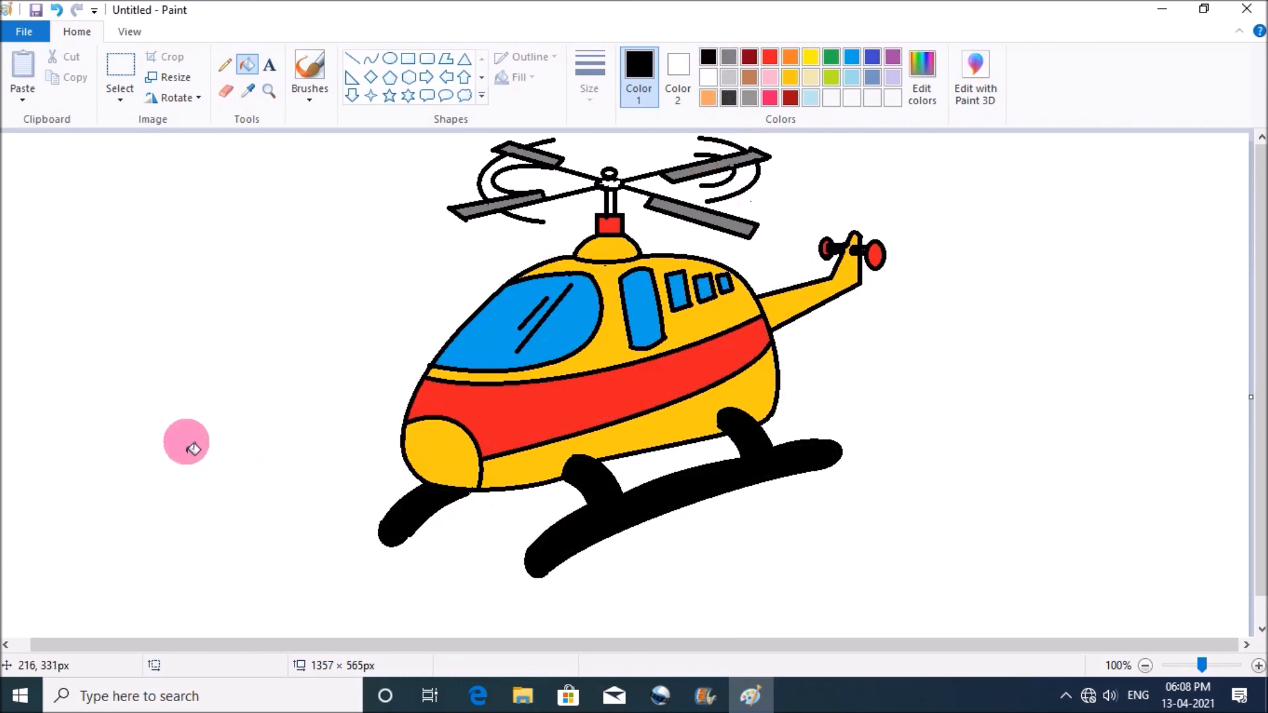
left_click(473, 206)
left_click(528, 156)
left_click(667, 204)
left_click(717, 165)
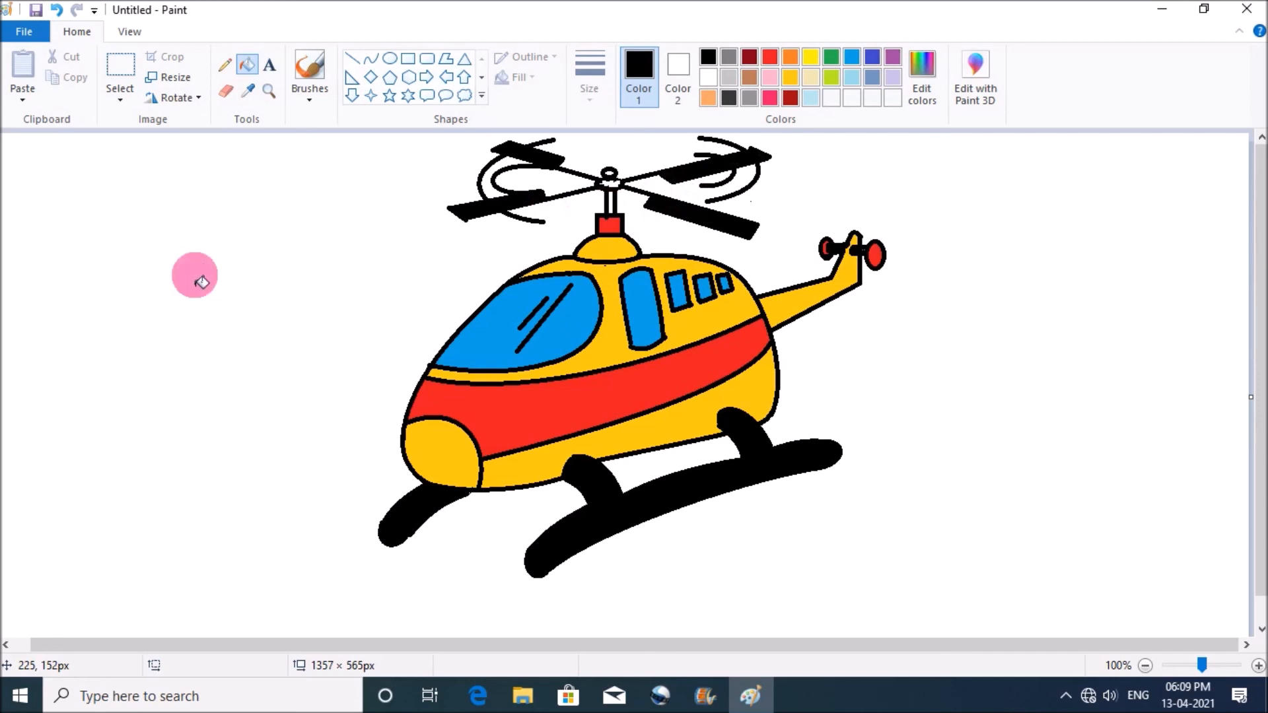
left_click(769, 56)
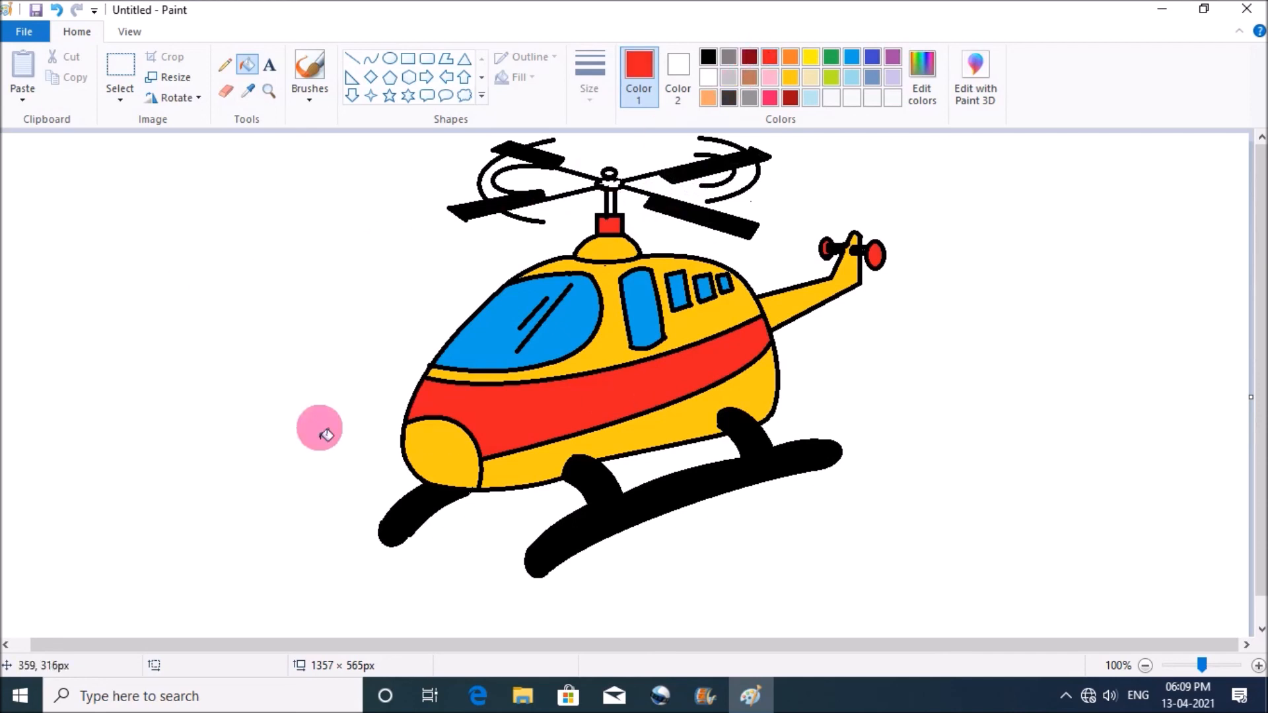